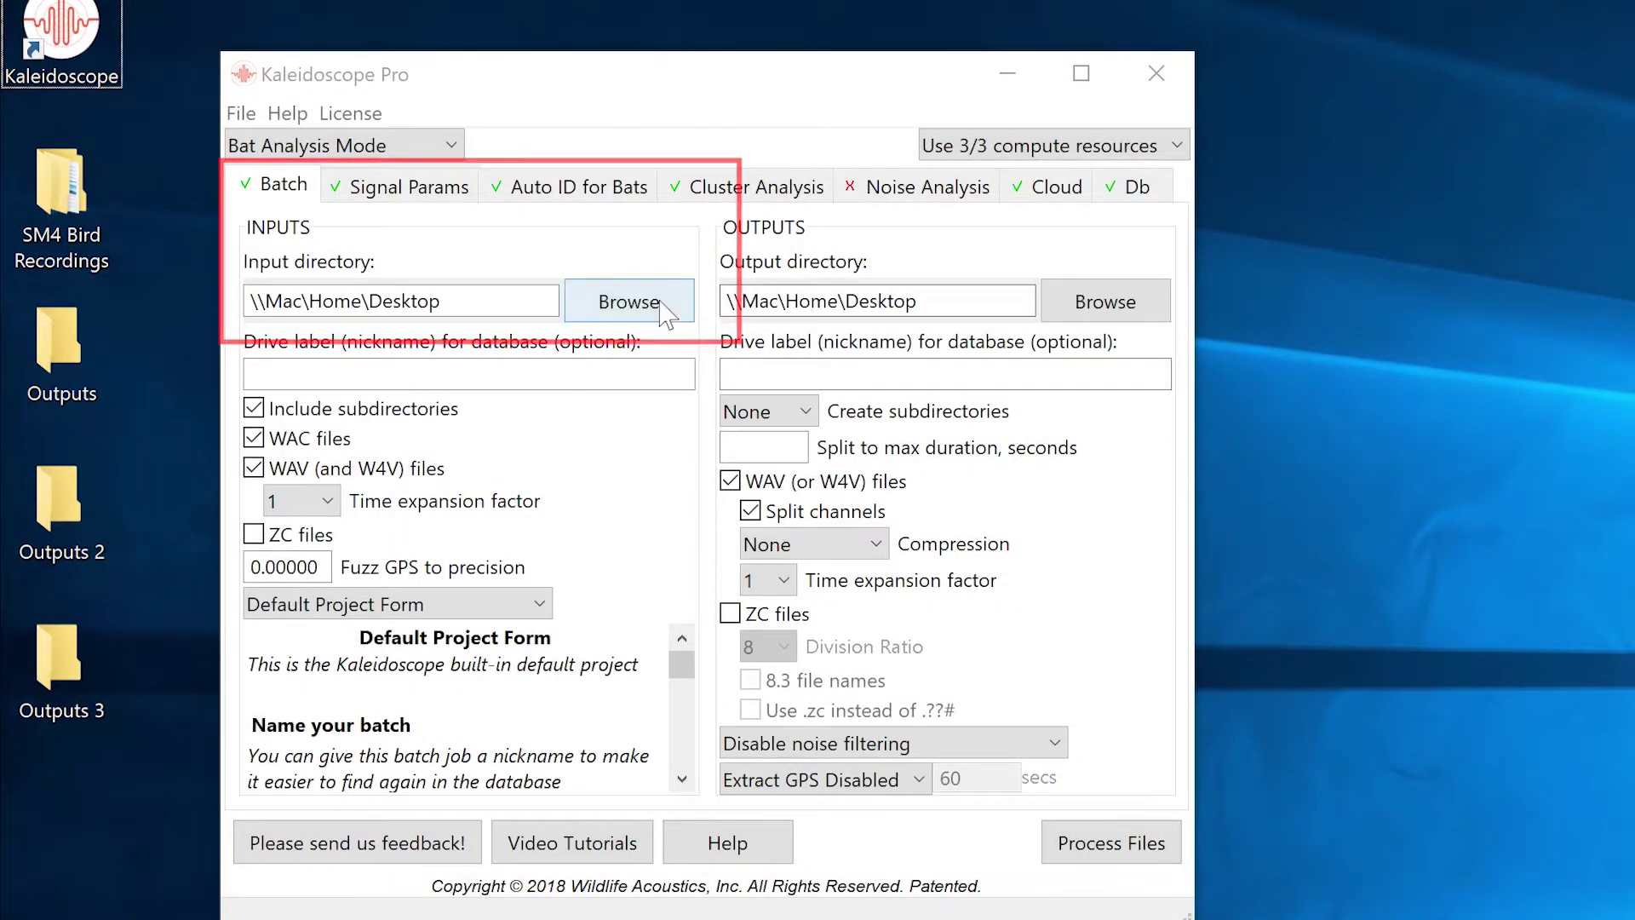
# Set the input directory to the dataset 1 folder inside SM4 Bird Recordings on the Desktop.
pyautogui.click(666, 307)
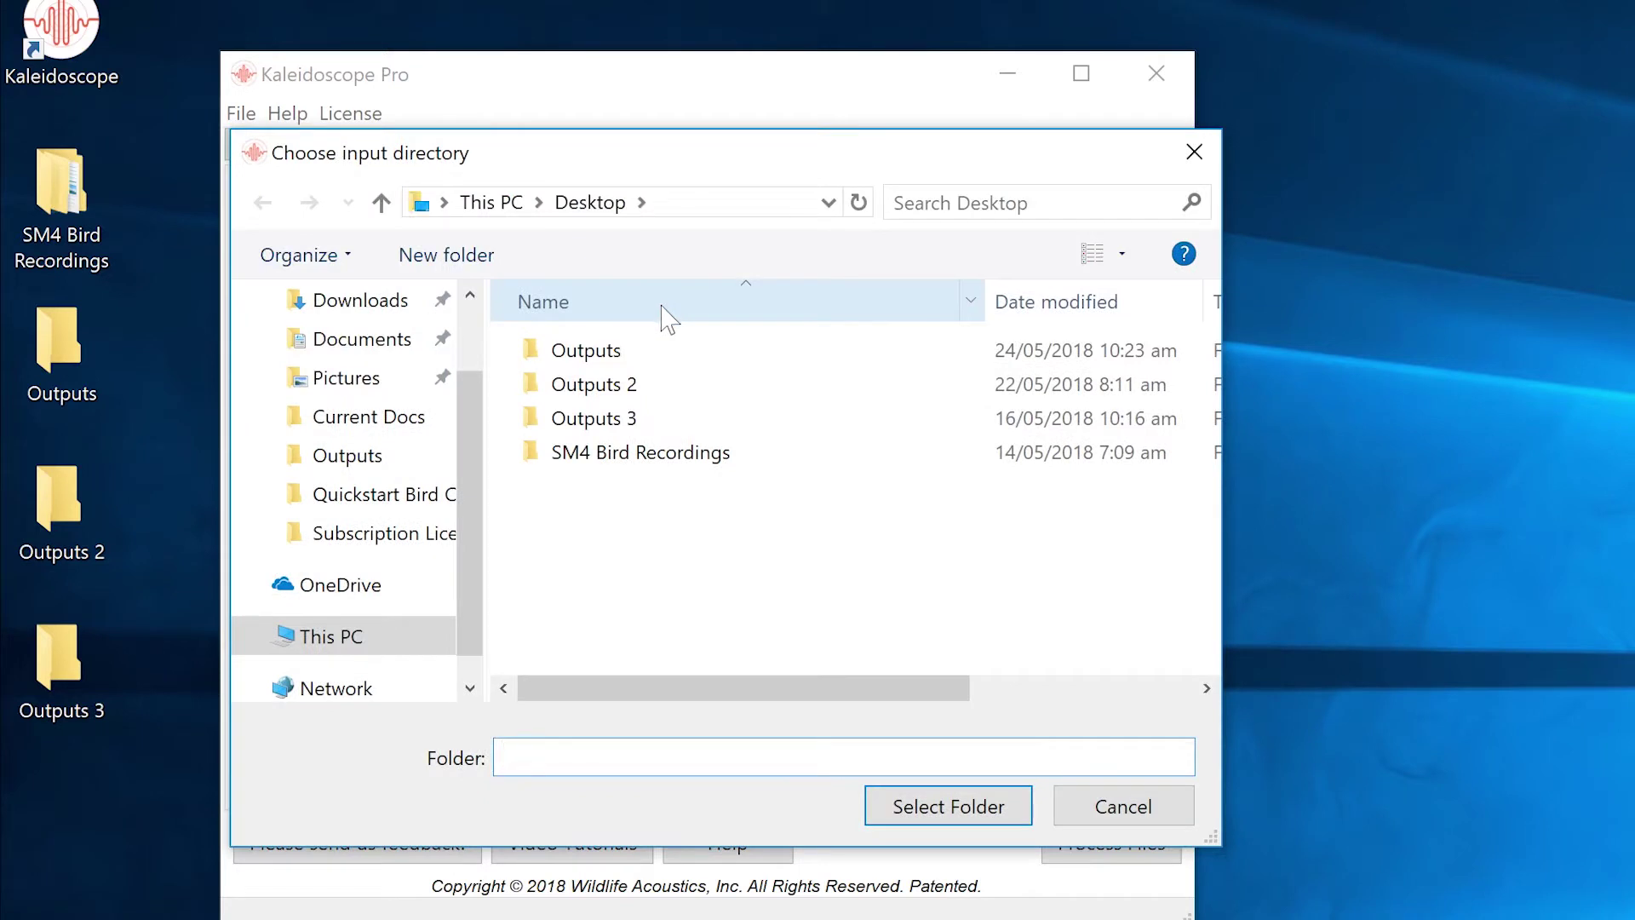
pyautogui.doubleClick(670, 458)
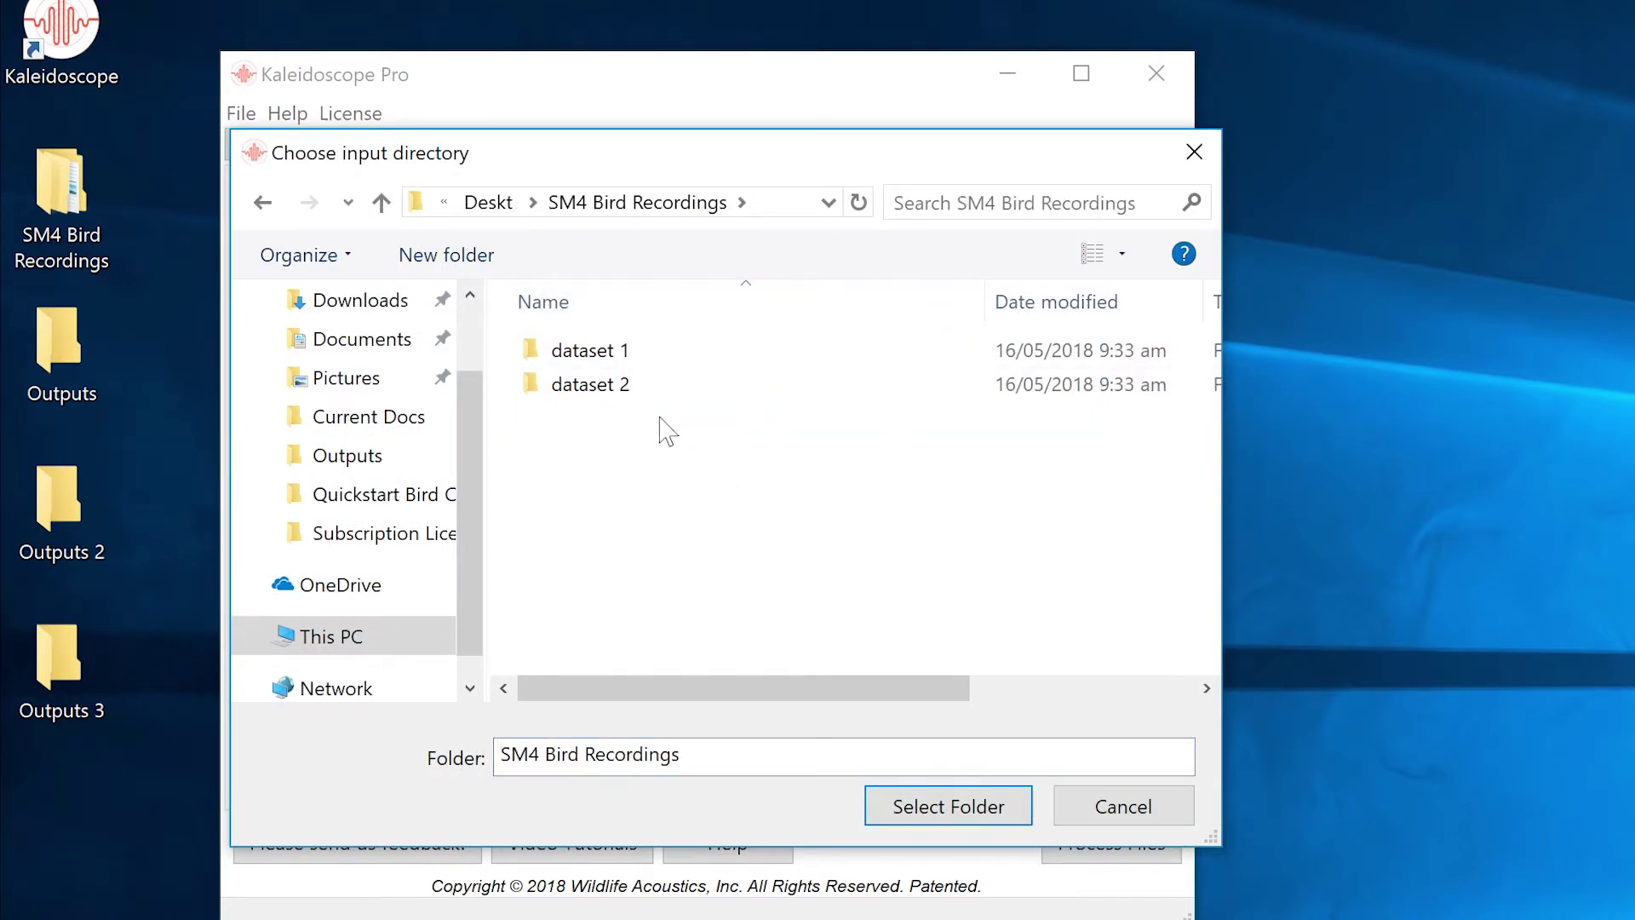
pyautogui.click(652, 357)
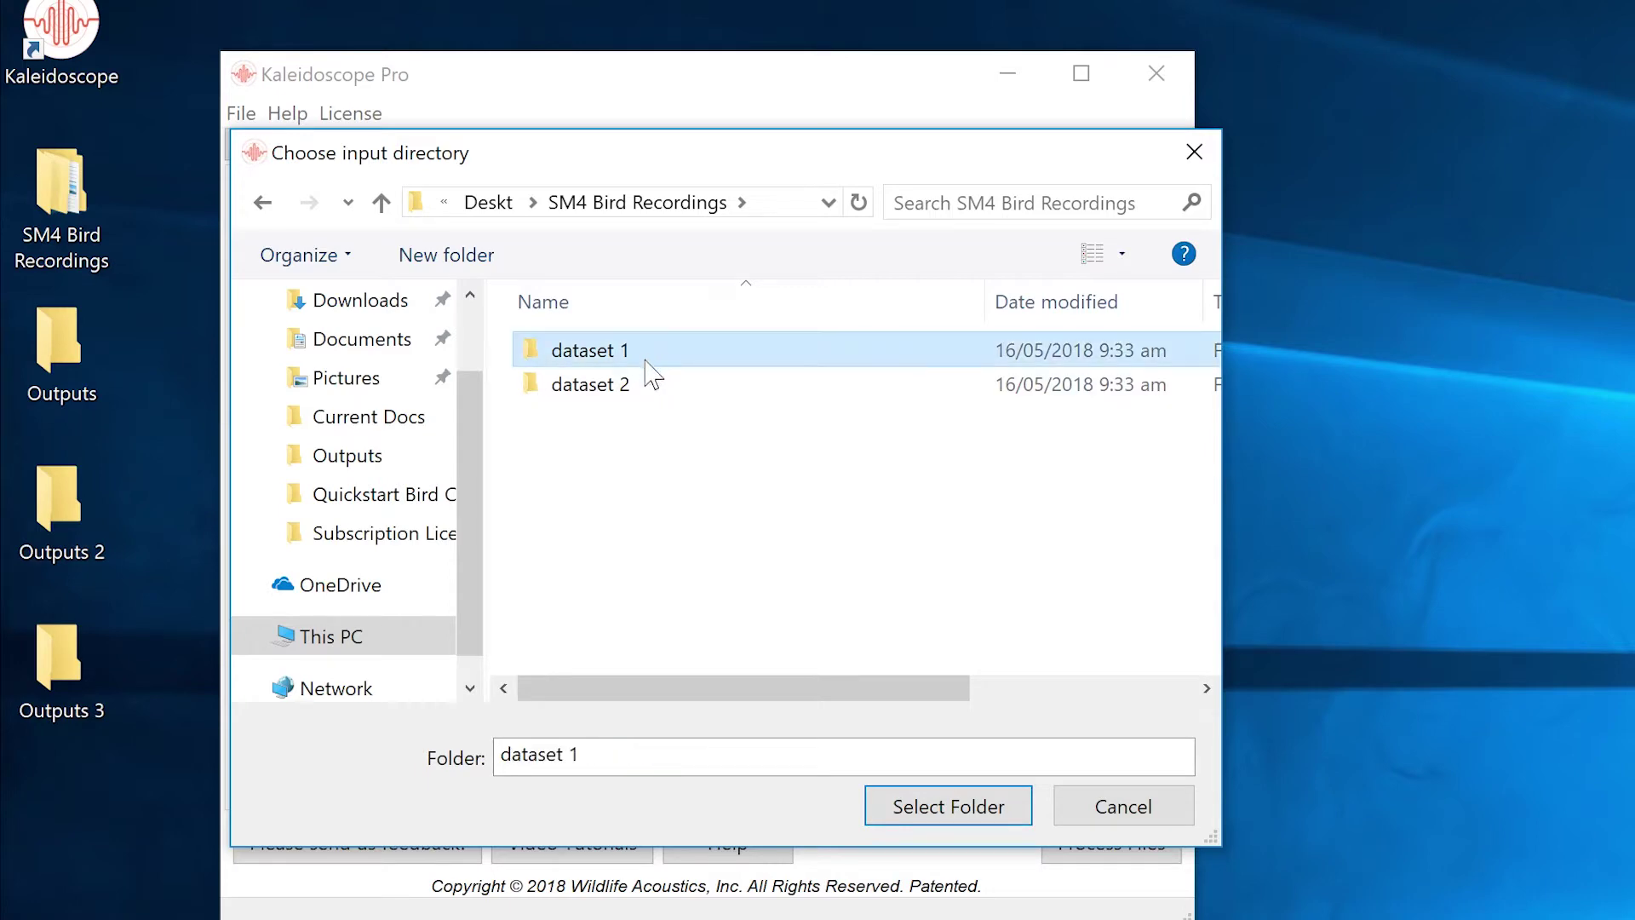
pyautogui.click(990, 811)
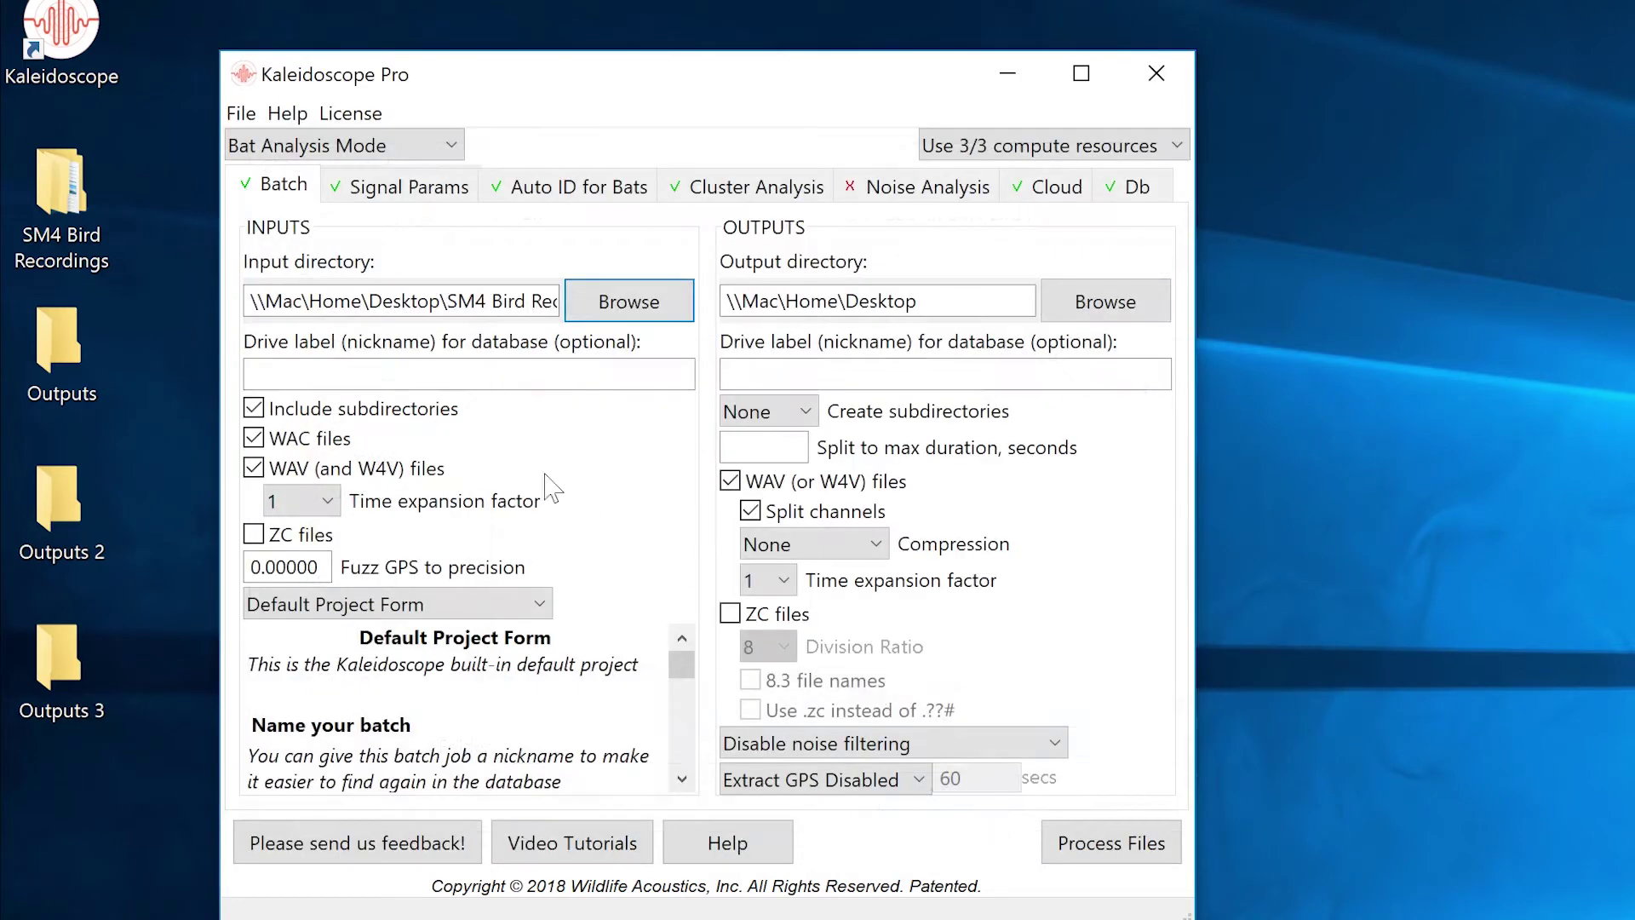
pyautogui.doubleClick(55, 200)
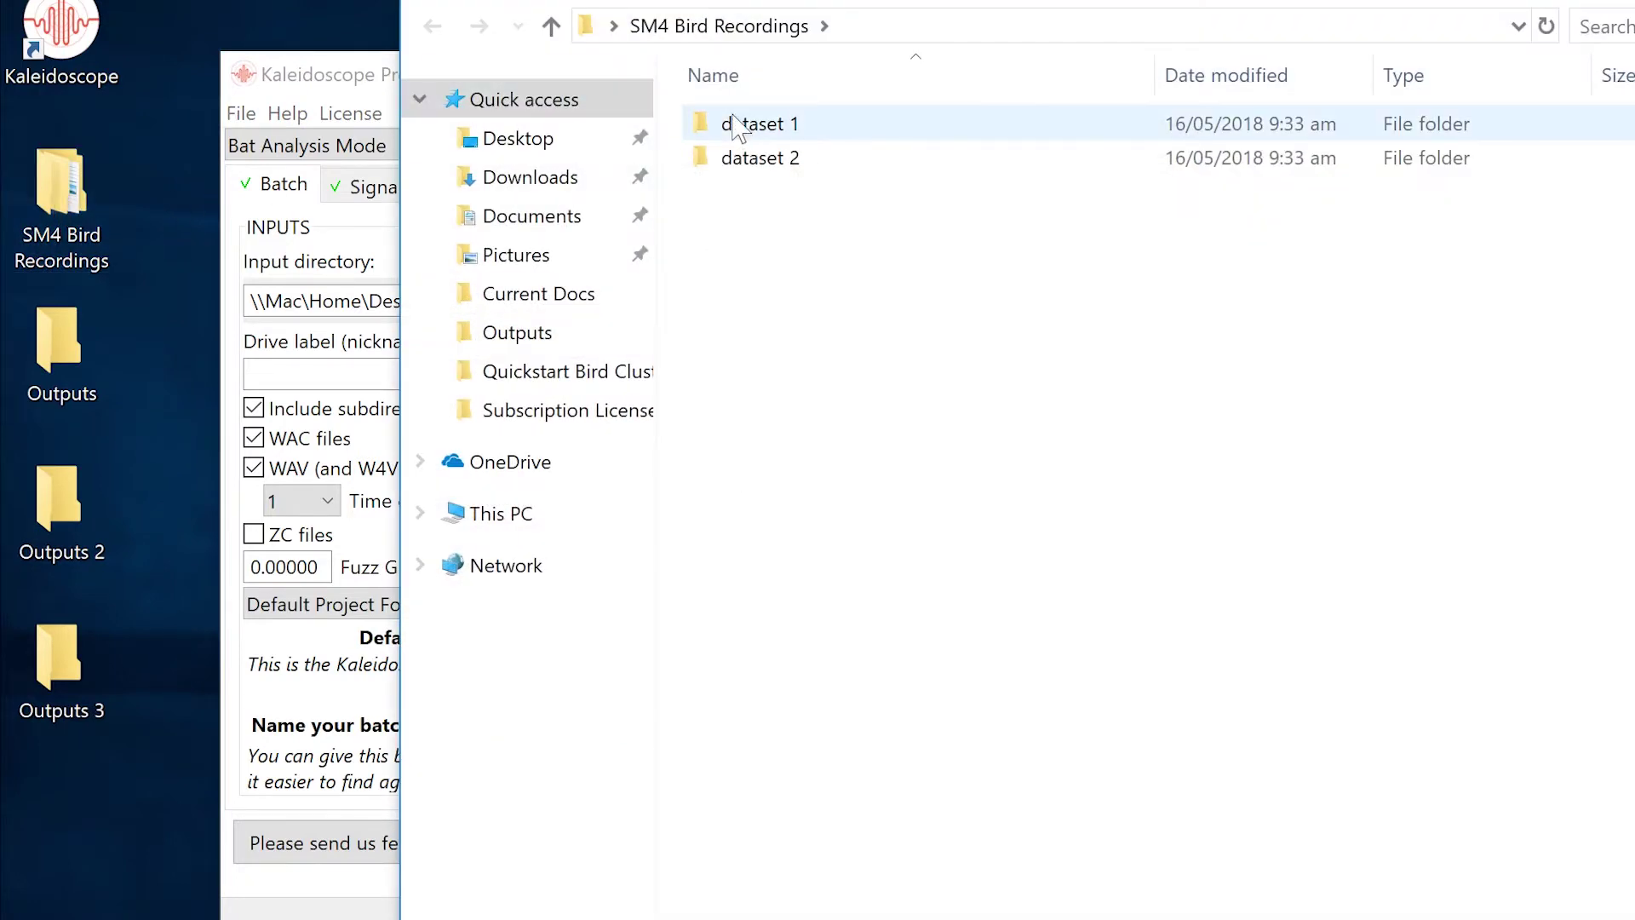
pyautogui.doubleClick(733, 126)
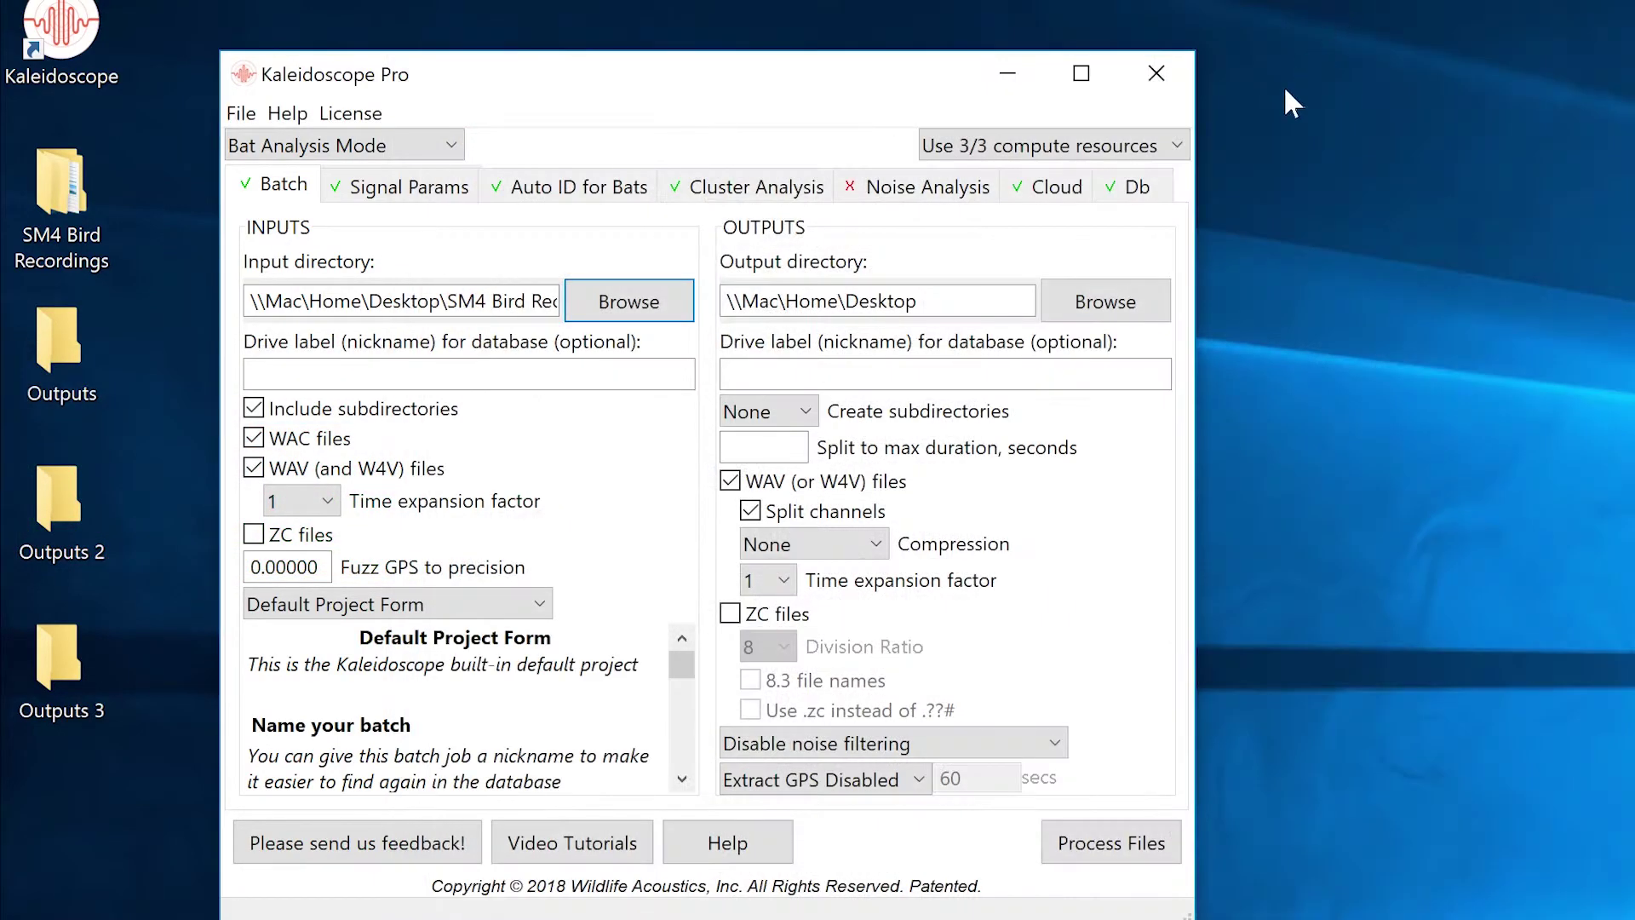
# Point the output directory to the Desktop Outputs folder and uncheck WAV output files.
pyautogui.click(1112, 302)
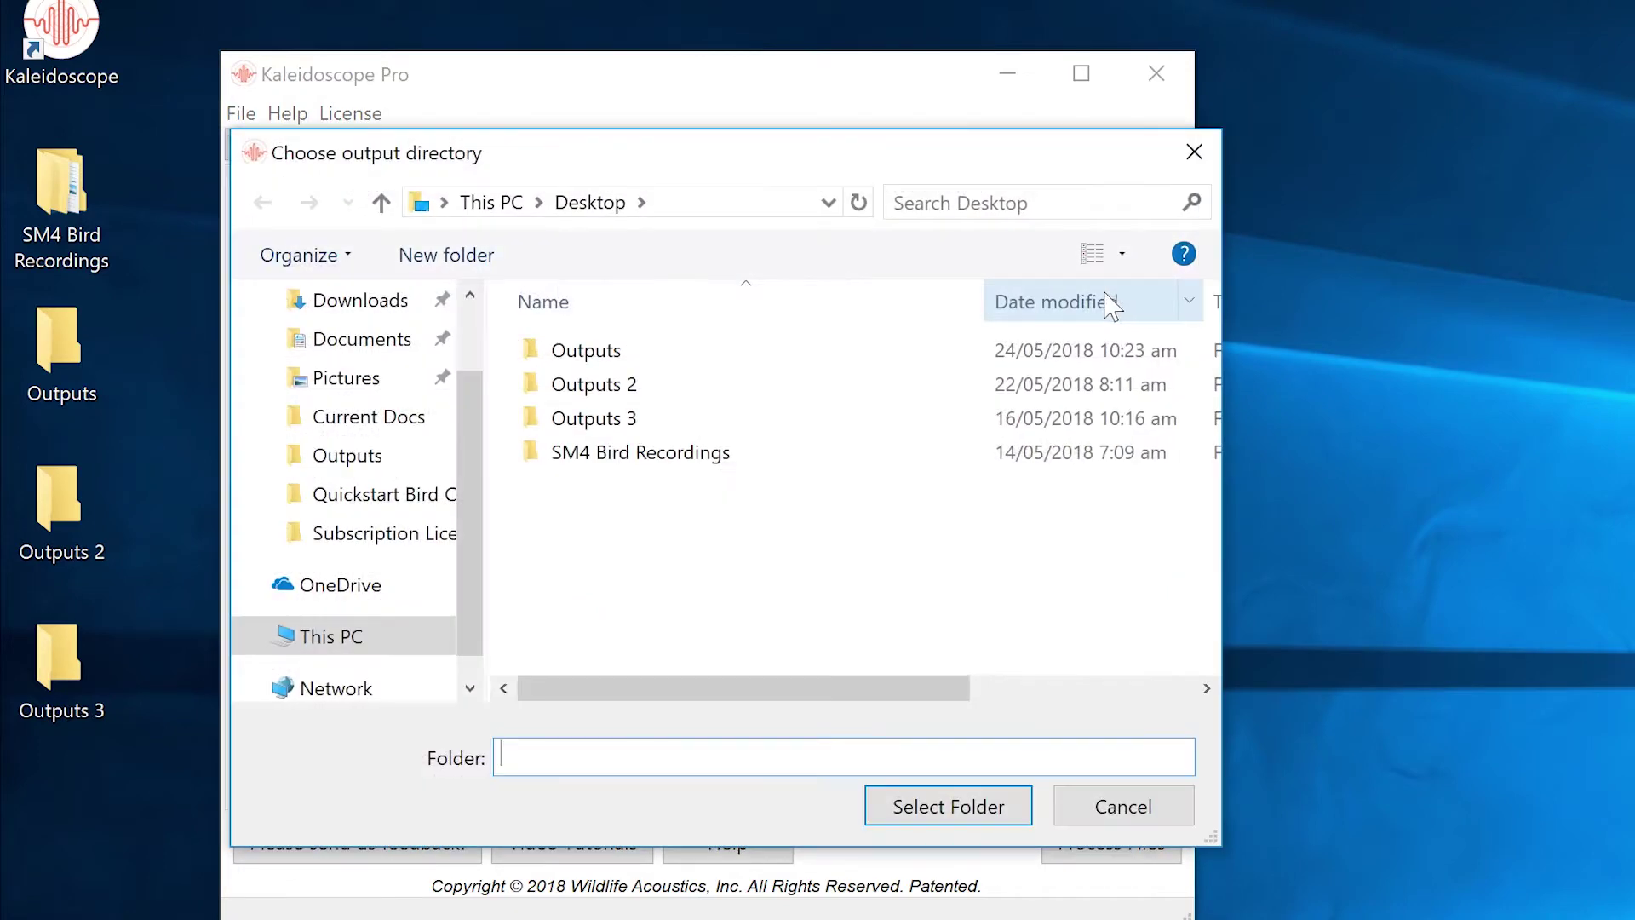
pyautogui.click(619, 352)
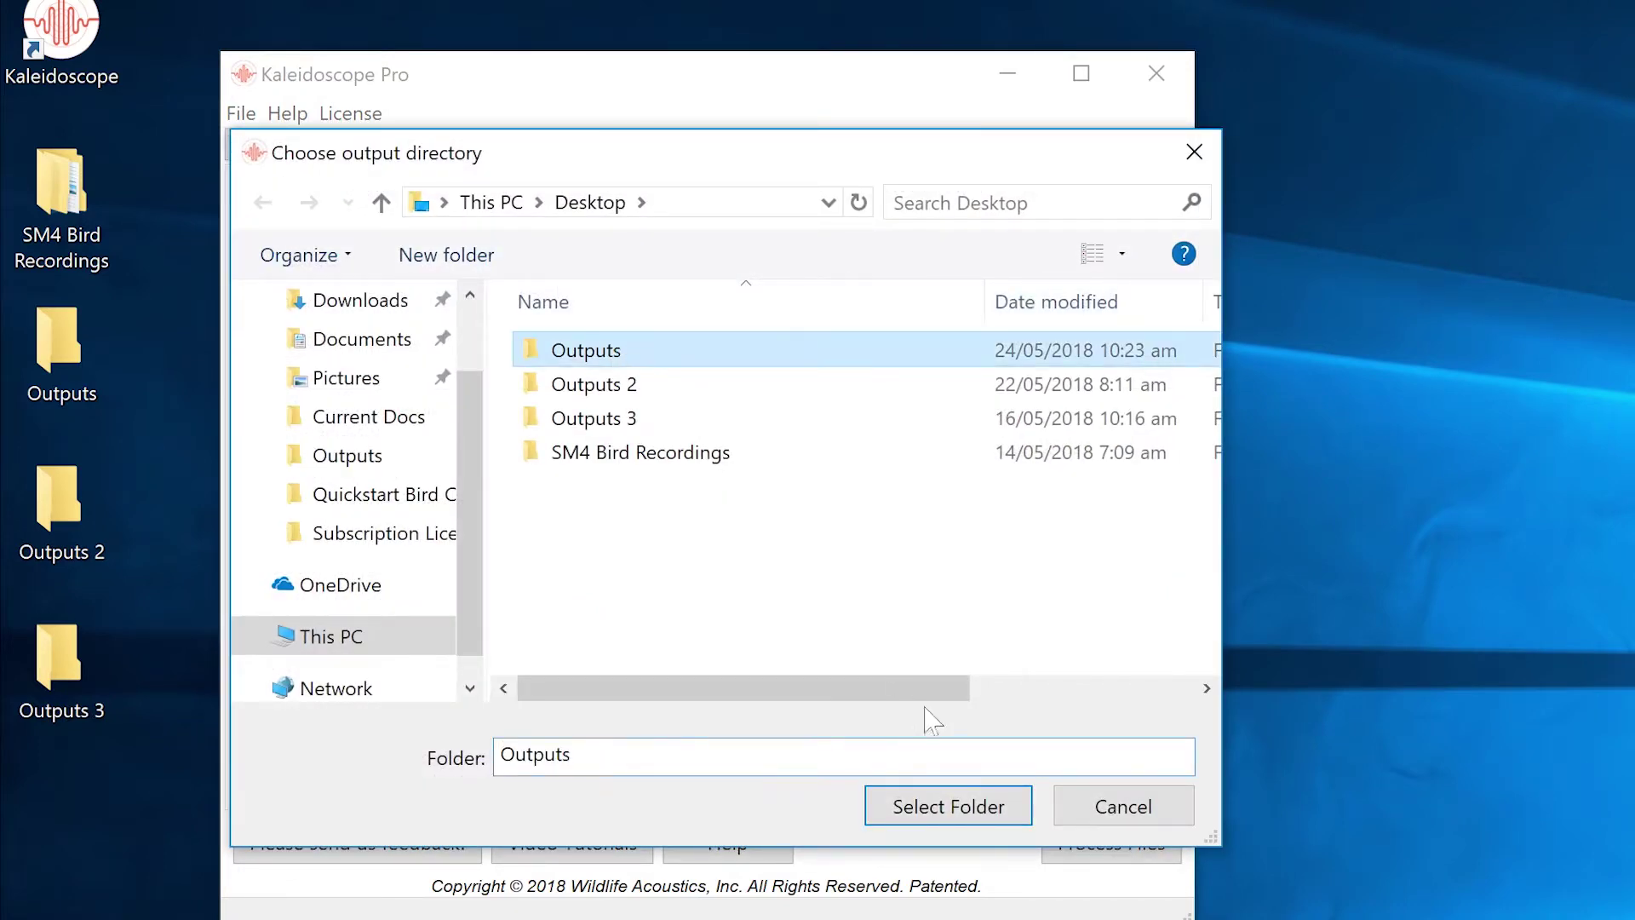
pyautogui.click(981, 810)
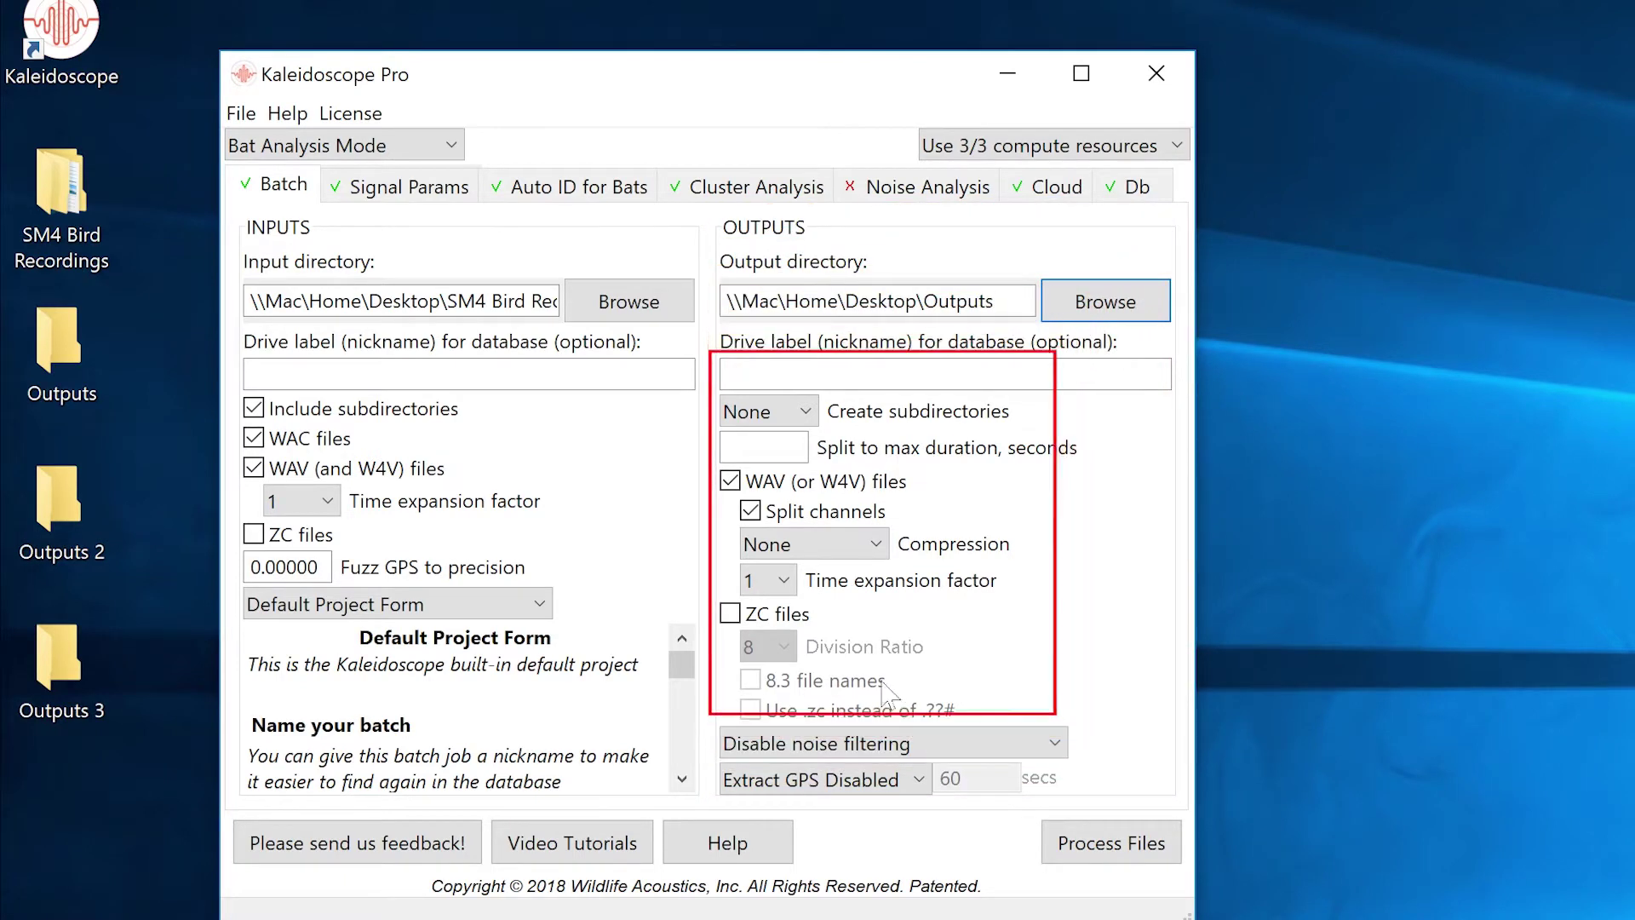
pyautogui.click(730, 482)
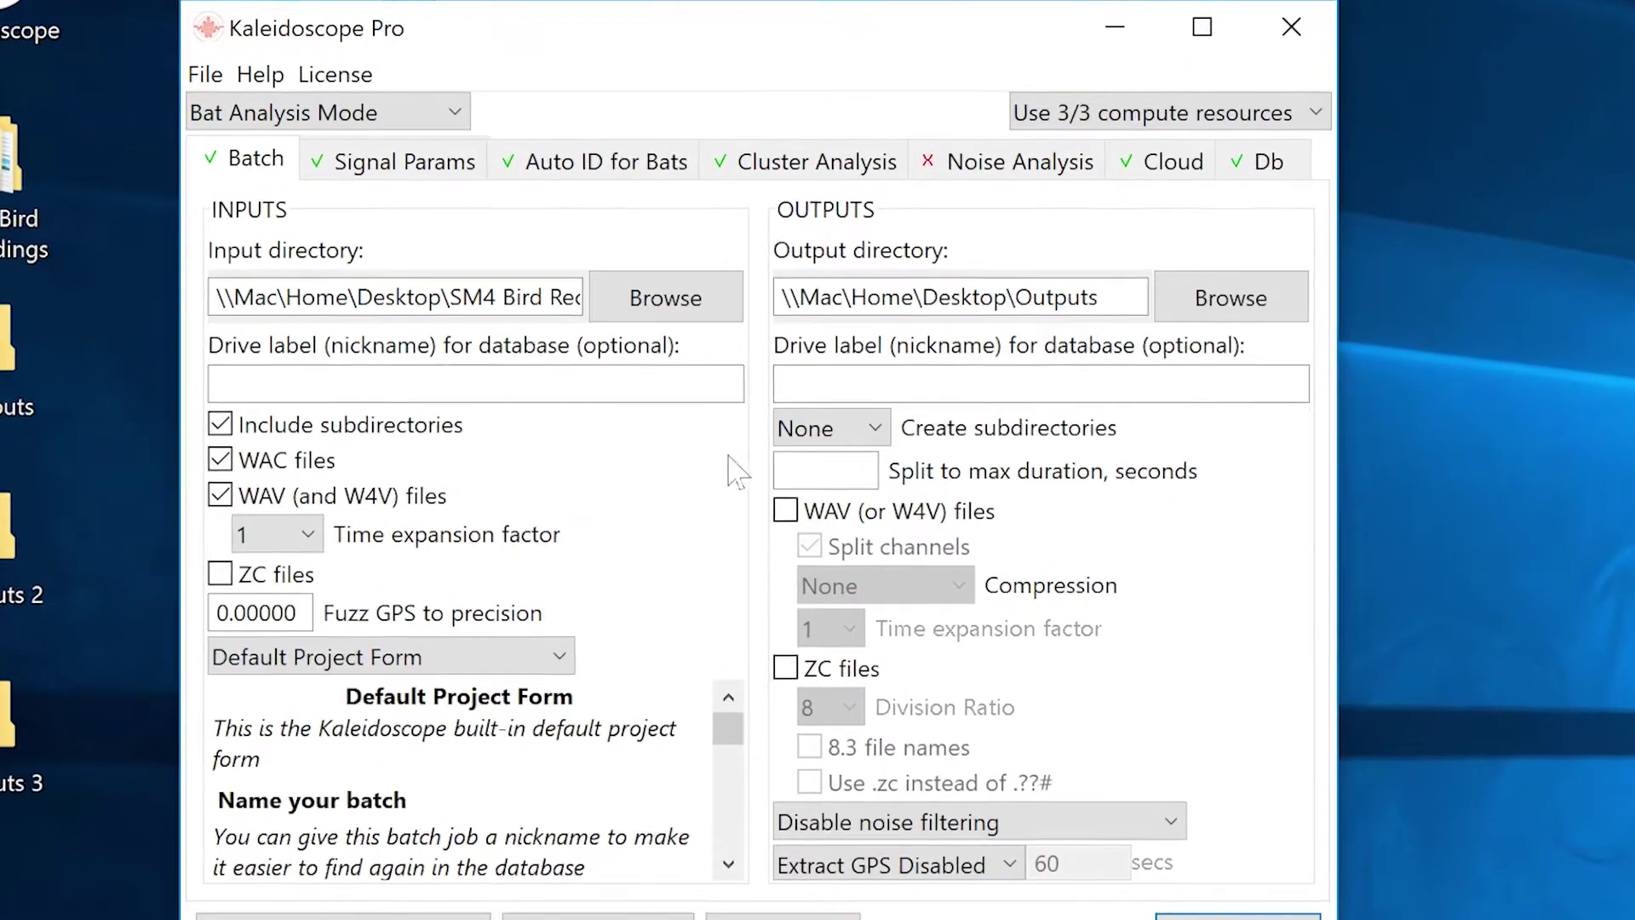
# Select Non-bat Analysis Mode in Signal Params, giving 250–10000 Hz, 0.1–7.5 s and 0.35 s gap.
pyautogui.click(412, 166)
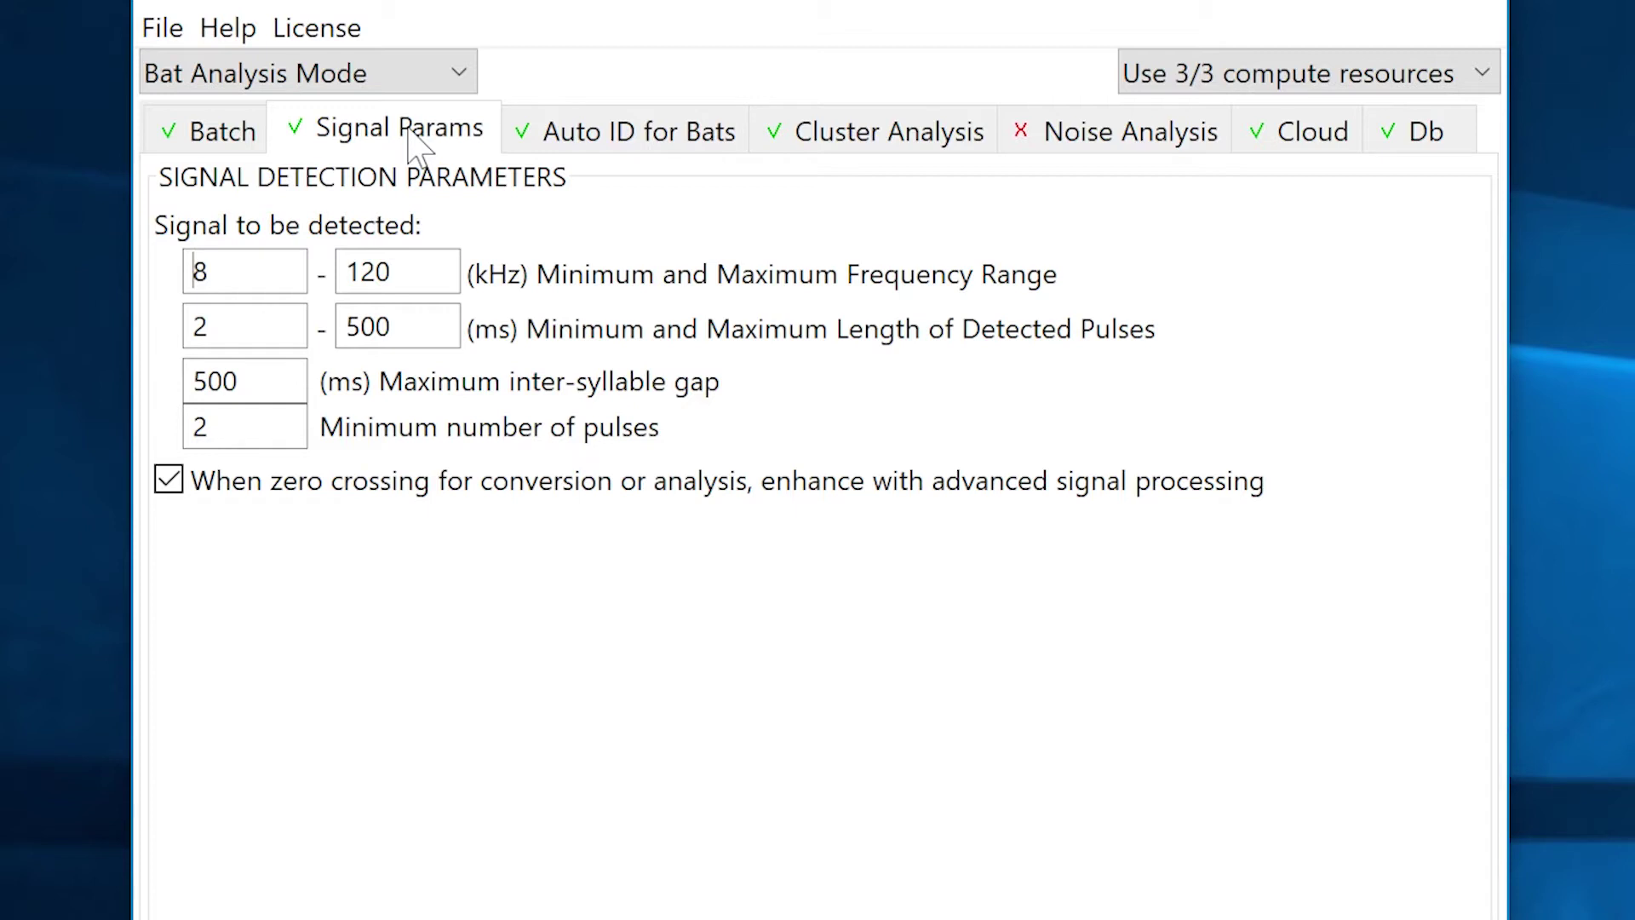
pyautogui.click(387, 85)
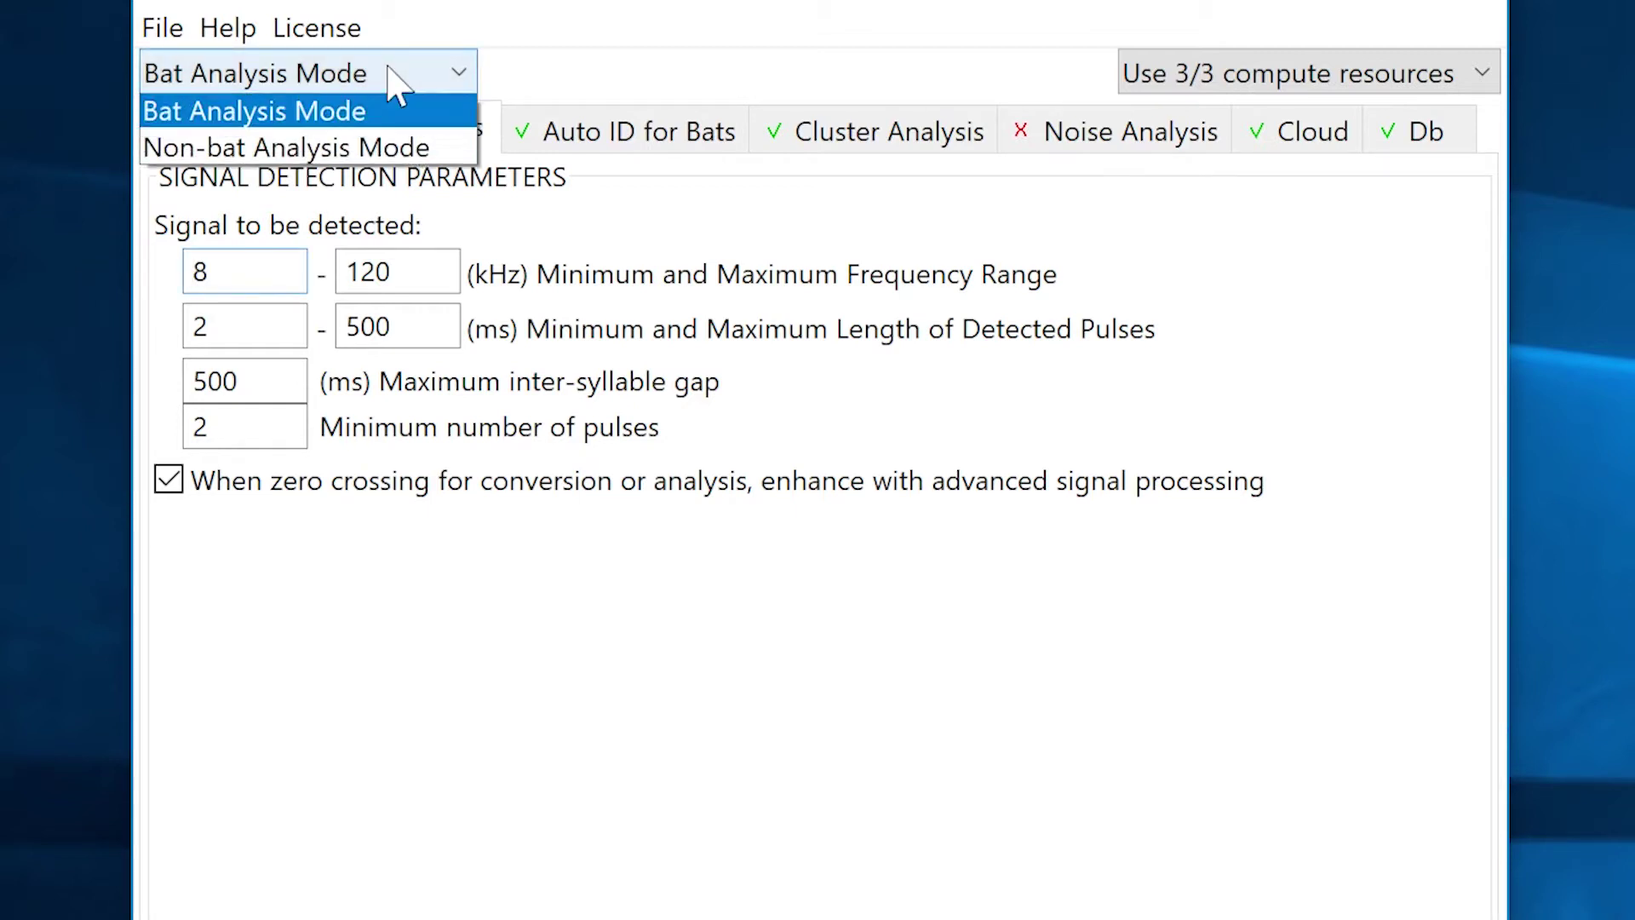
pyautogui.click(408, 154)
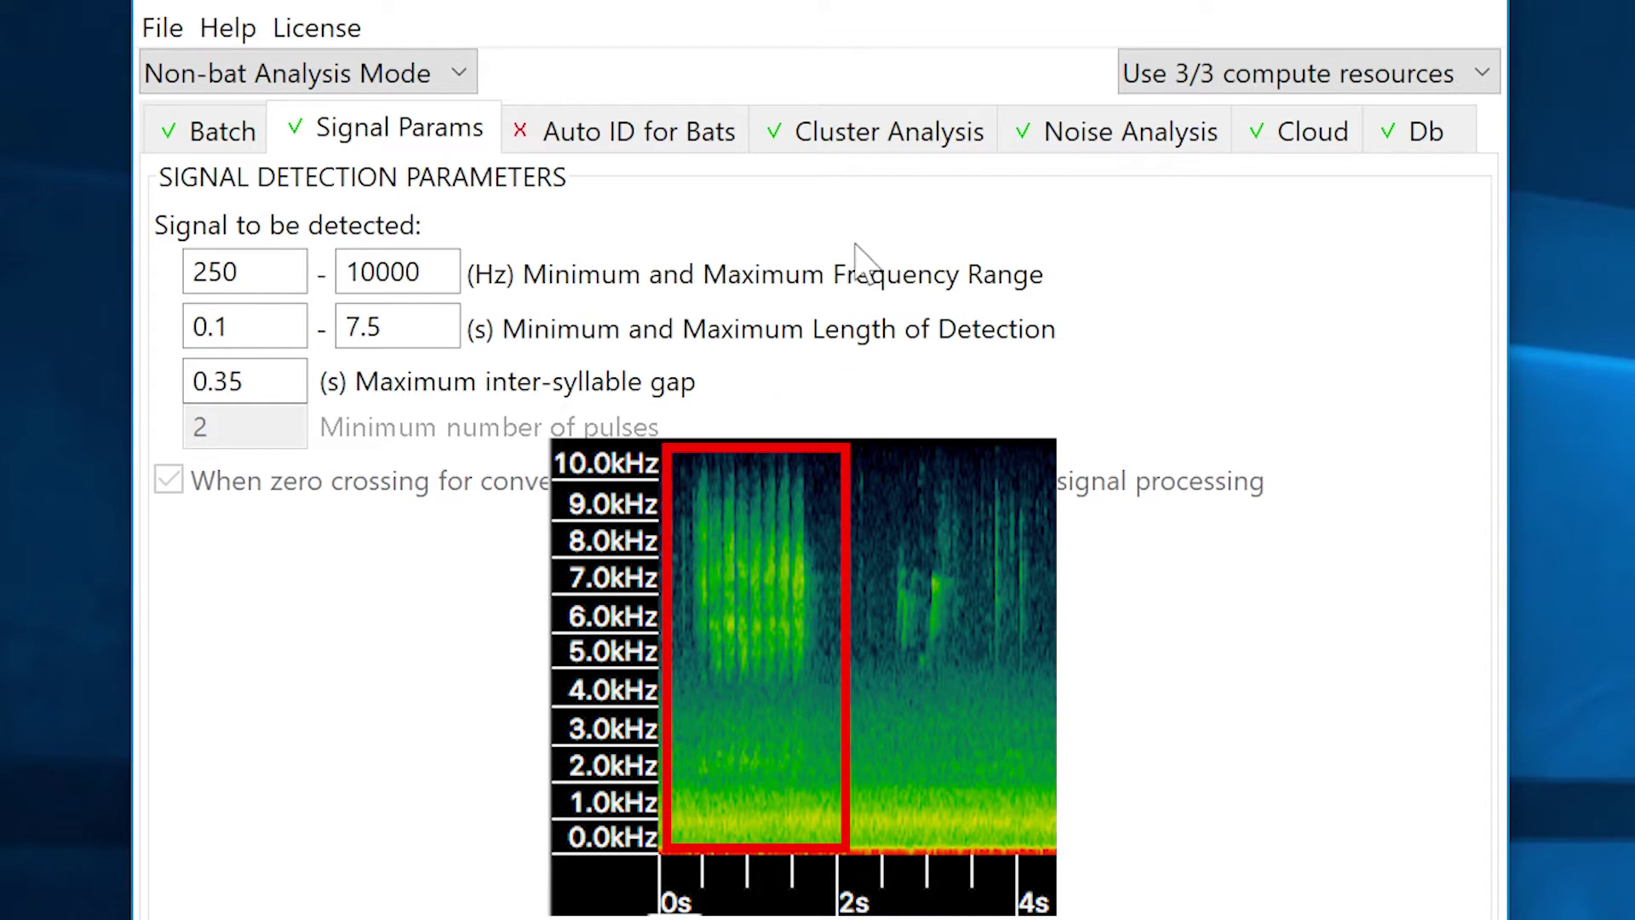
# Choose 'Scan and cluster recordings to create cluster.kcs and cluster.csv' and change Max distance from 1.0 to 2.
pyautogui.click(902, 152)
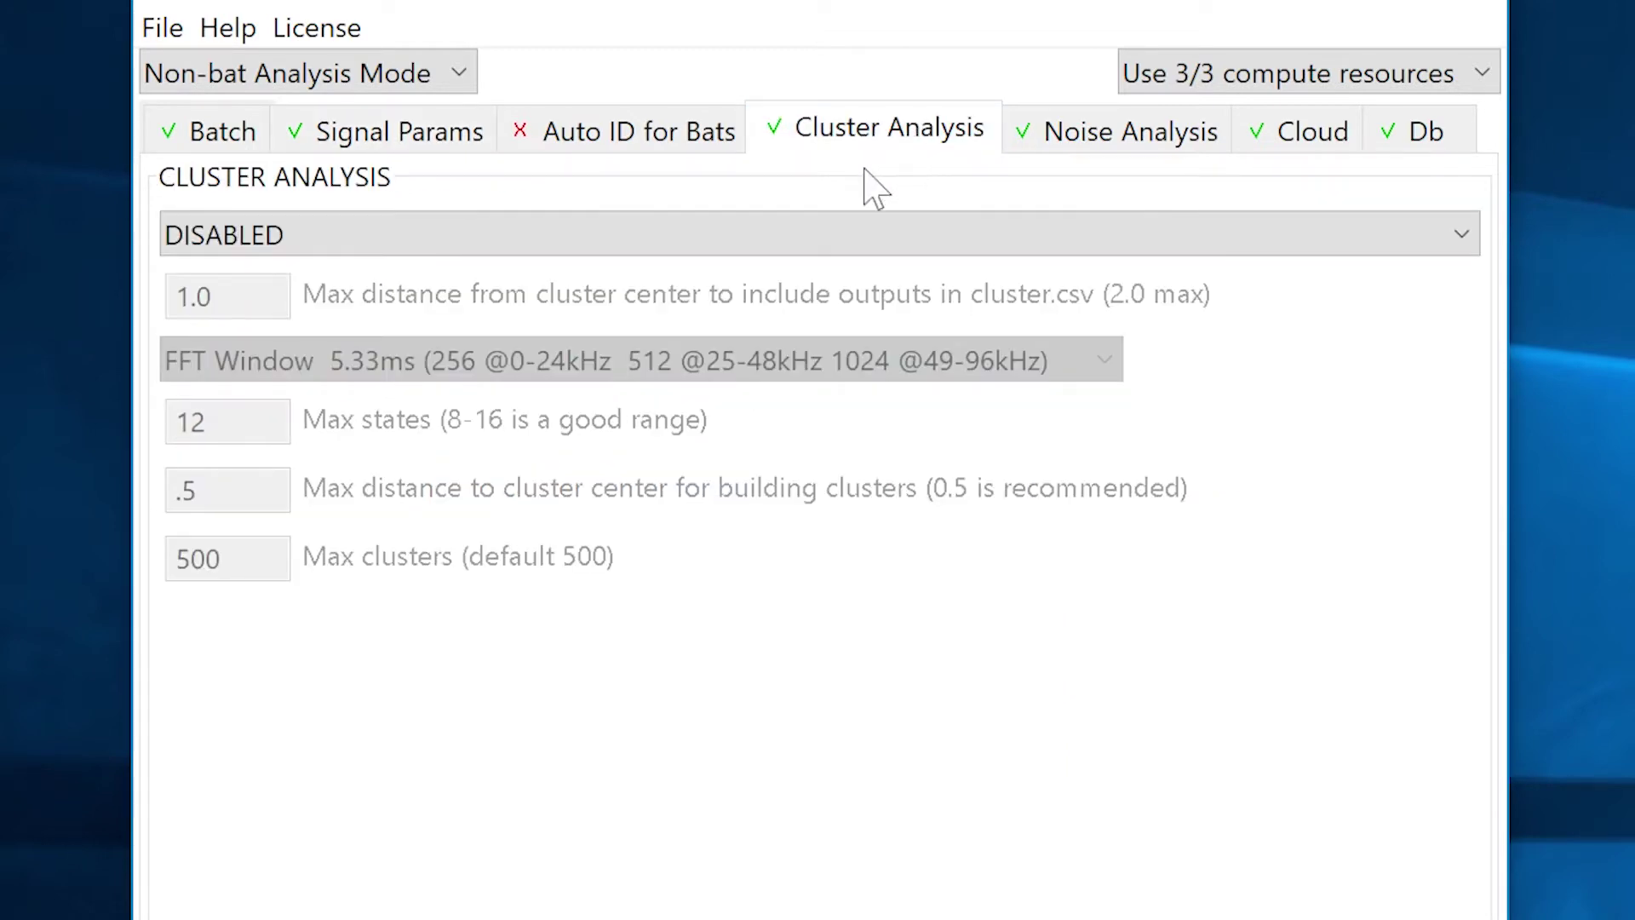
pyautogui.click(844, 245)
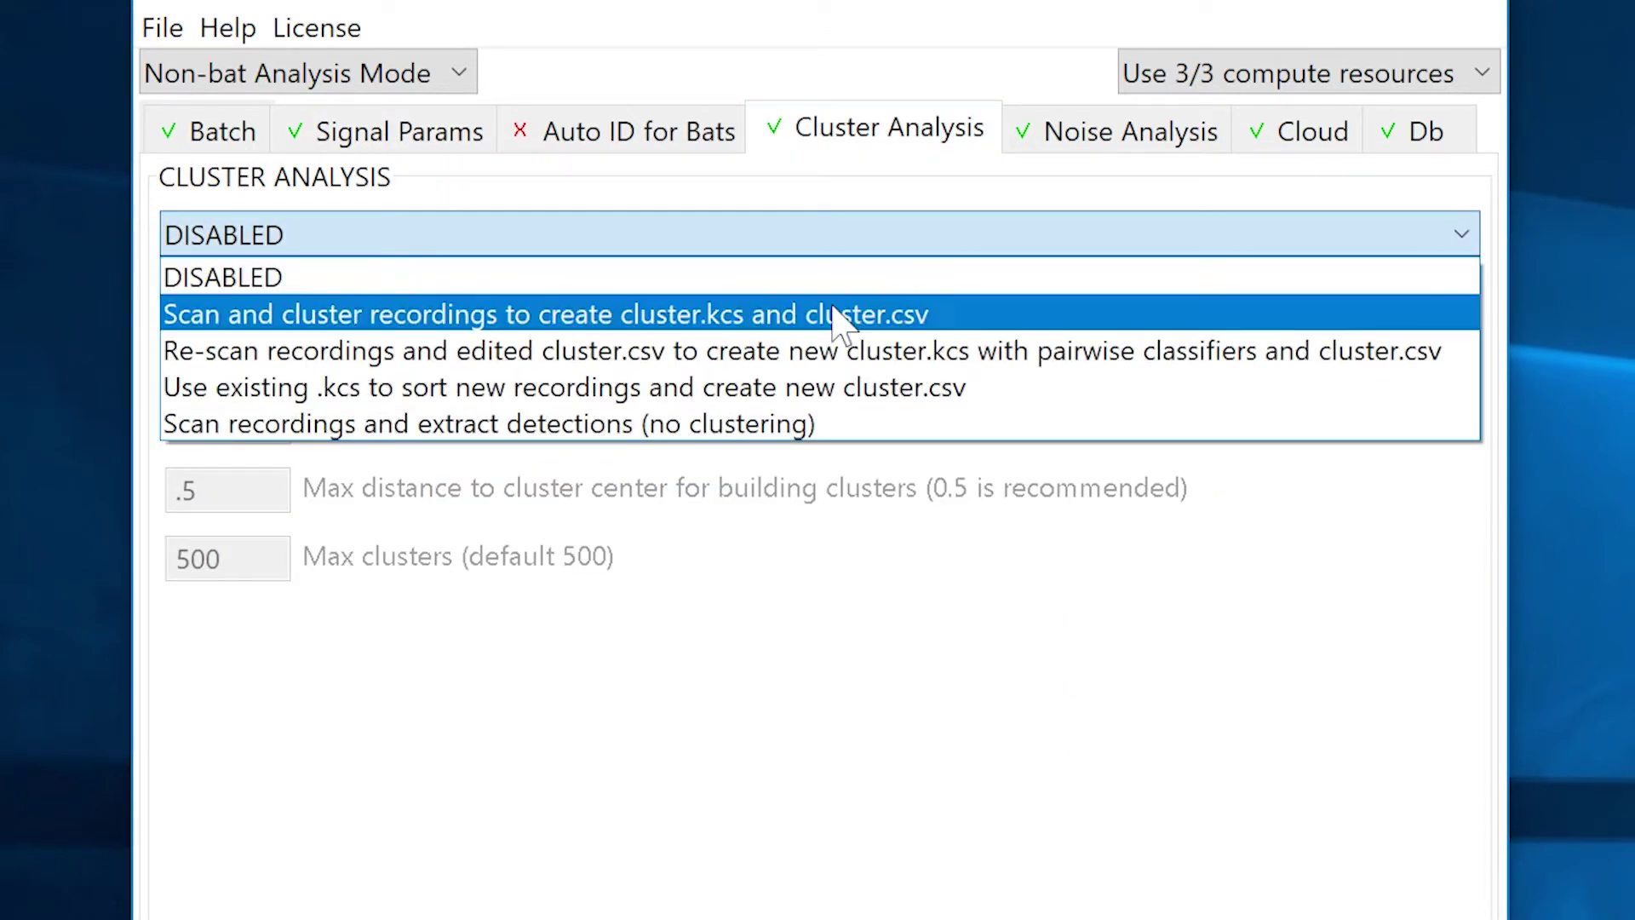
pyautogui.click(839, 316)
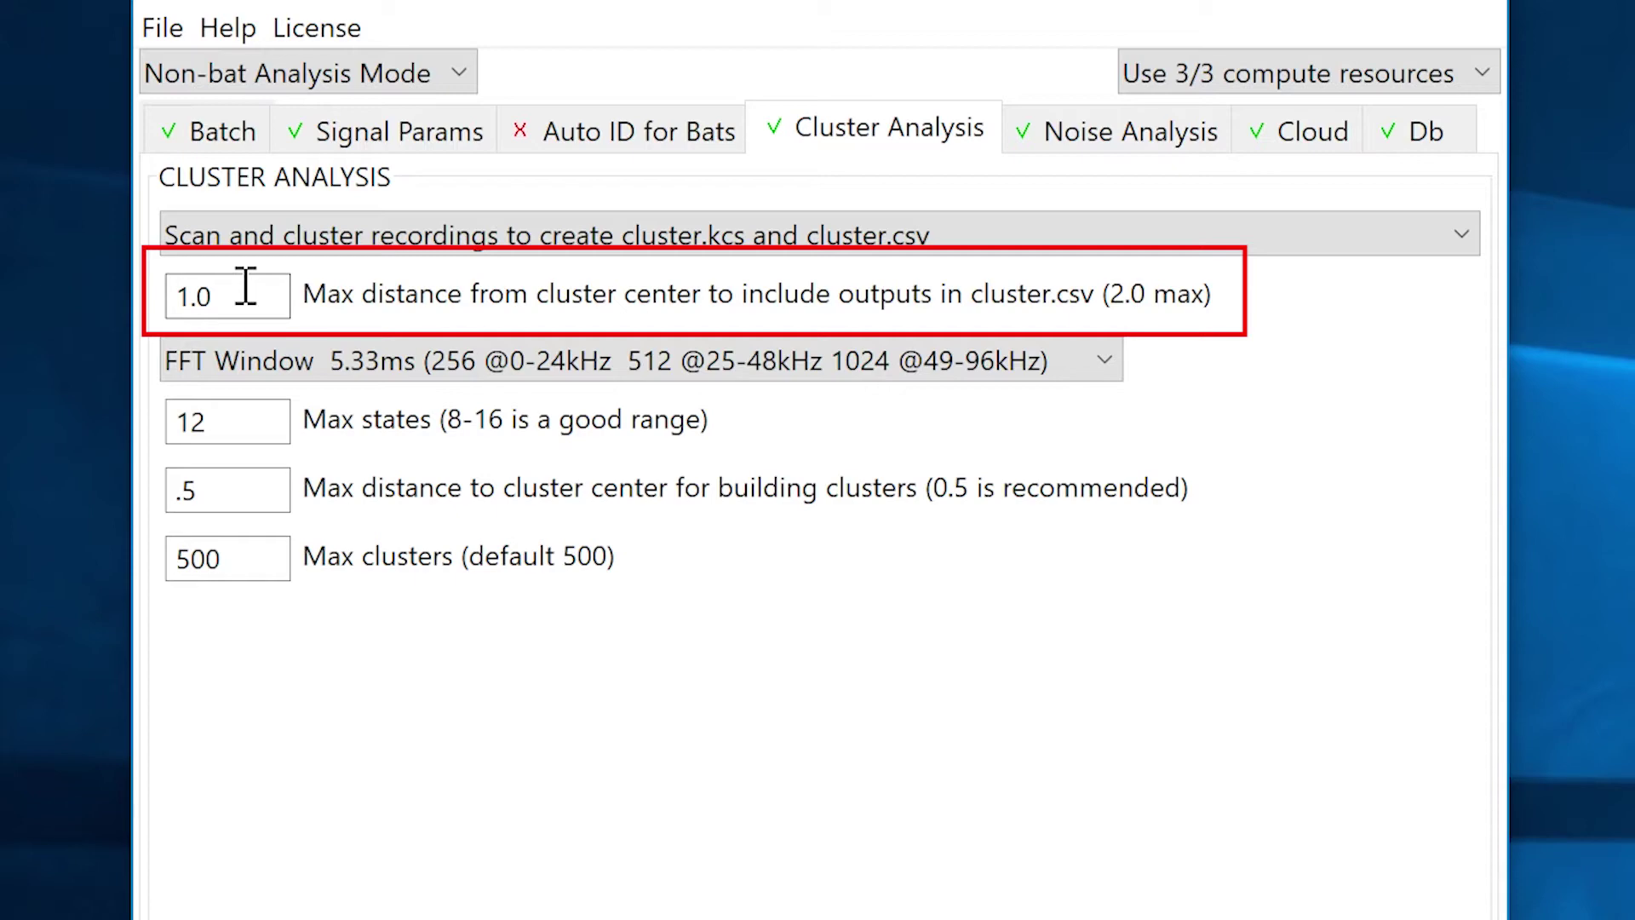
pyautogui.moveTo(246, 296); pyautogui.dragTo(163, 304)
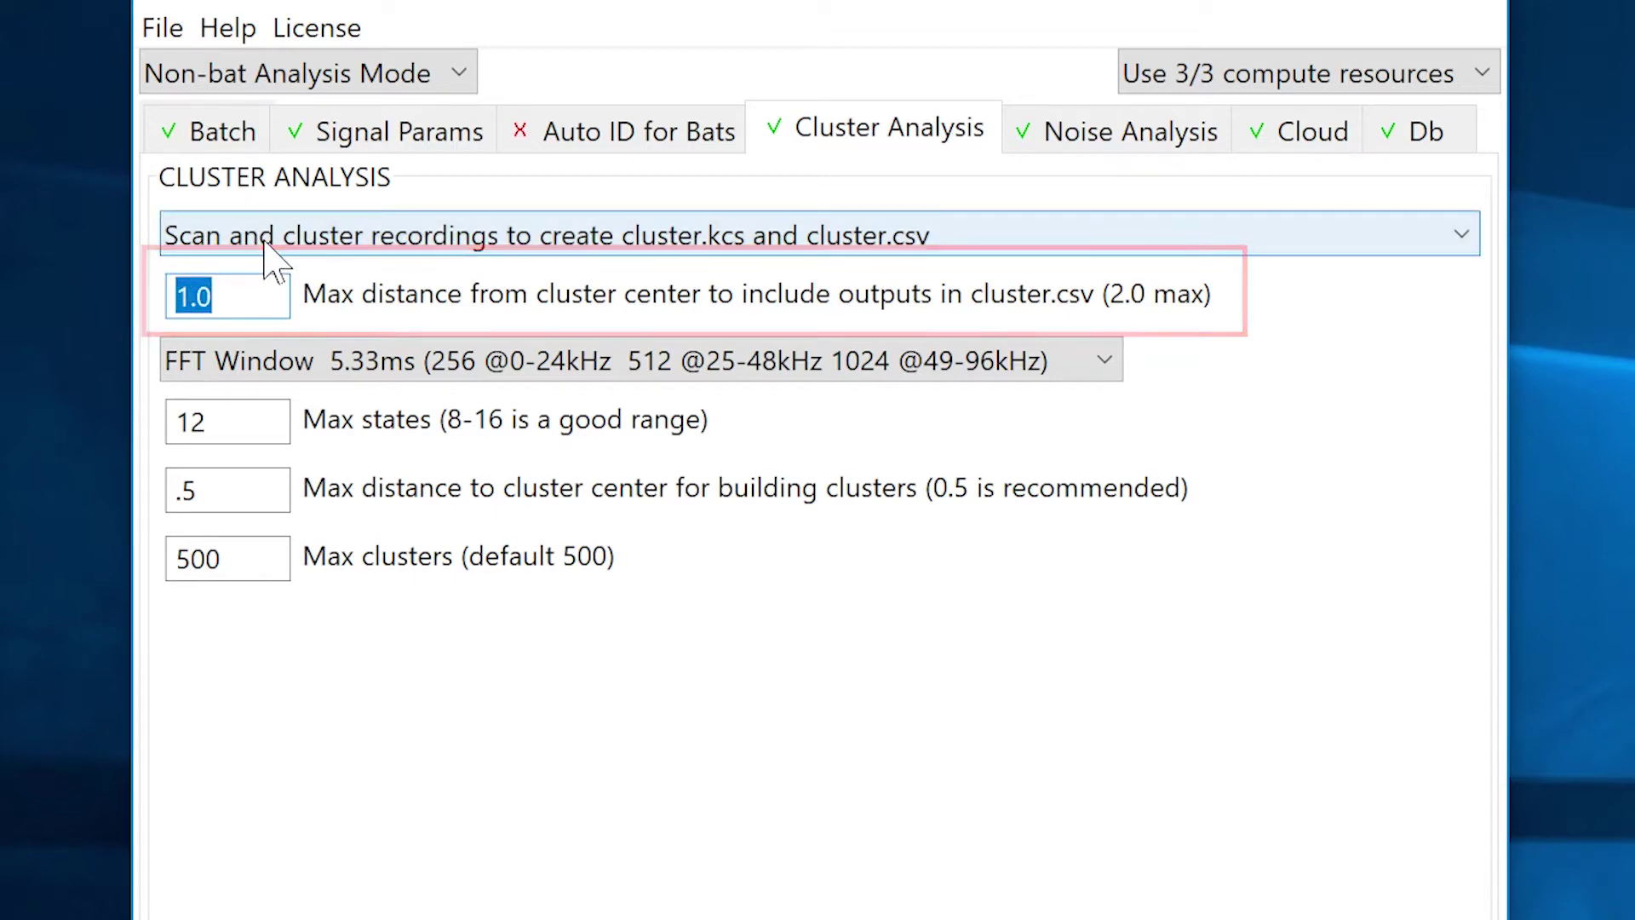
pyautogui.write('2')
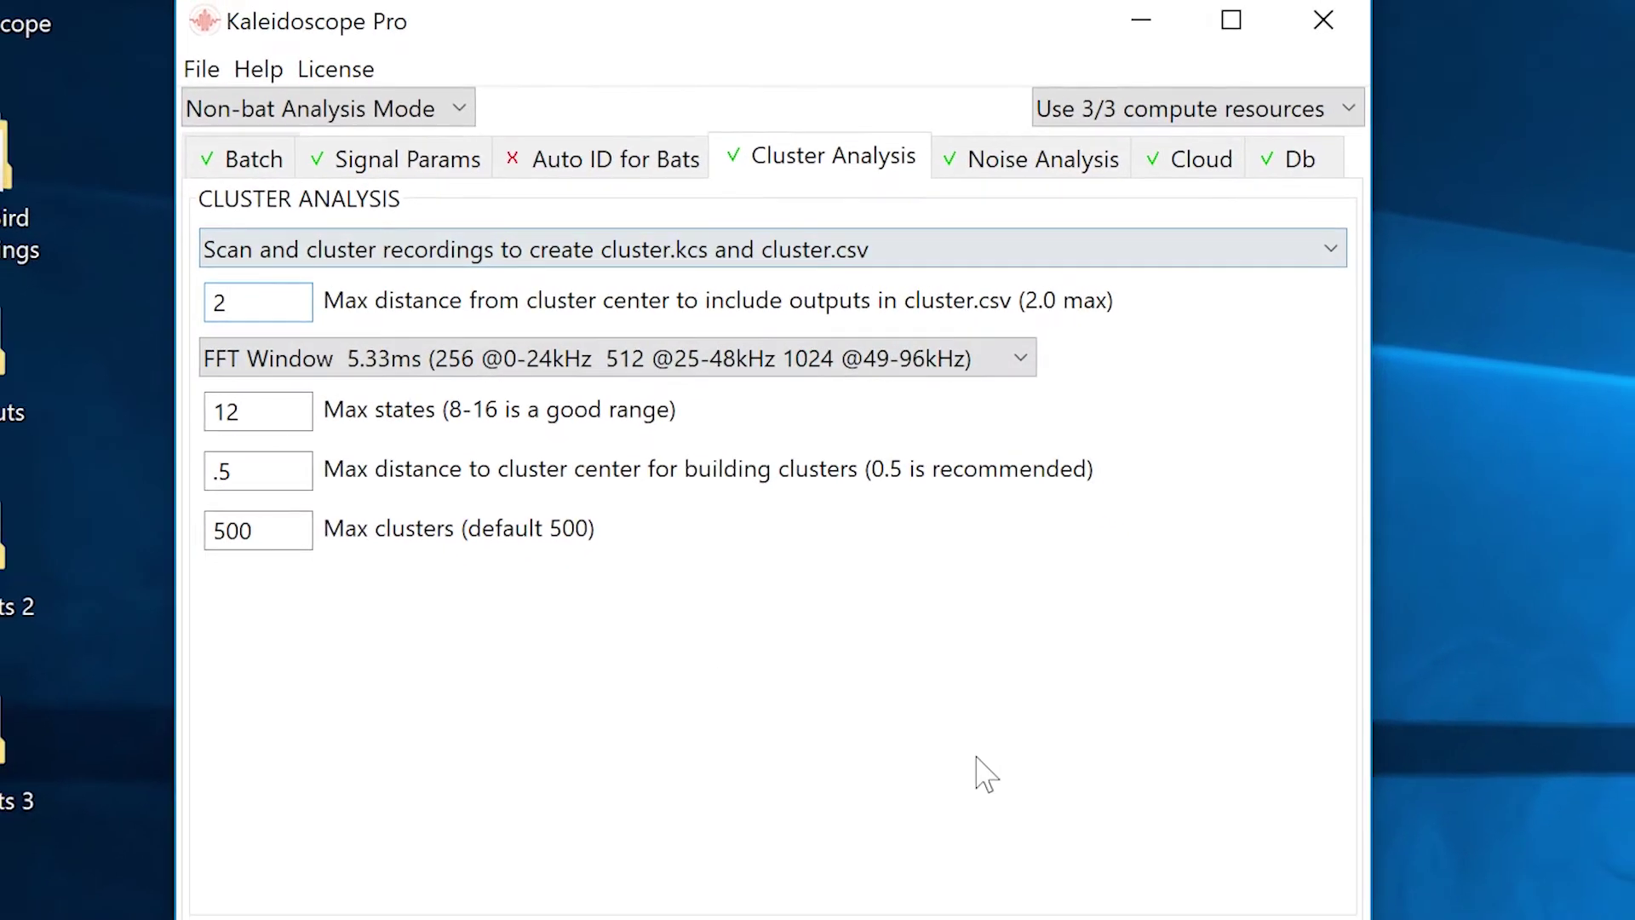
# Process the 36-file batch and wait for clustering and model training to finish.
pyautogui.click(1120, 862)
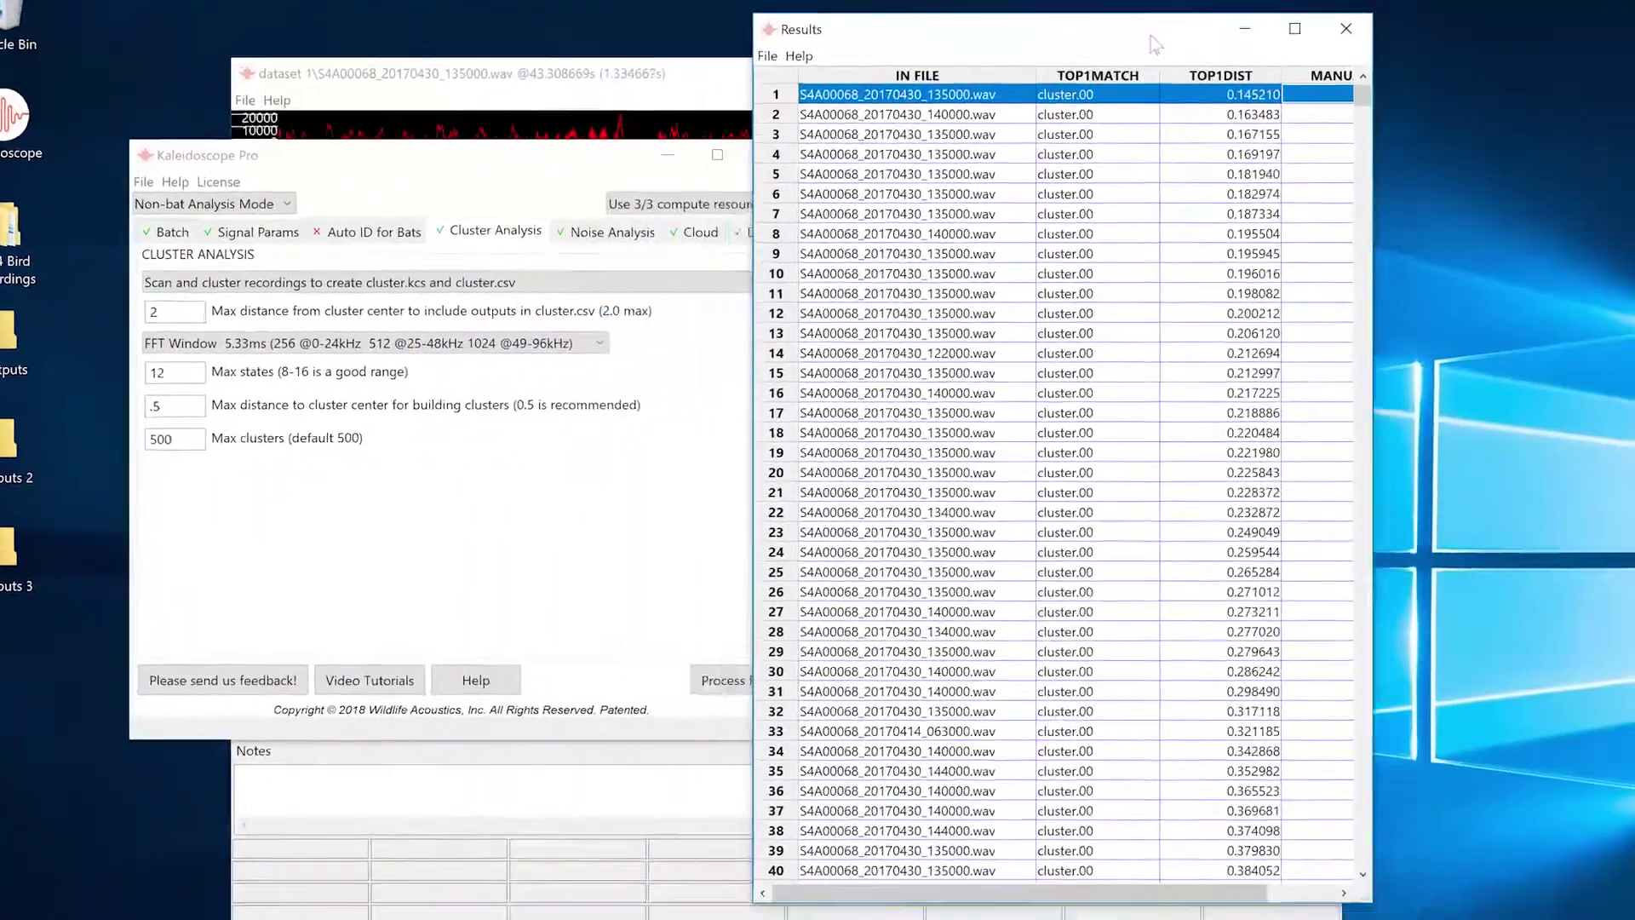
# Move the Results list to the right and the spectrogram viewer to the top-left, then scroll the results.
pyautogui.moveTo(1154, 42); pyautogui.dragTo(1516, 12)
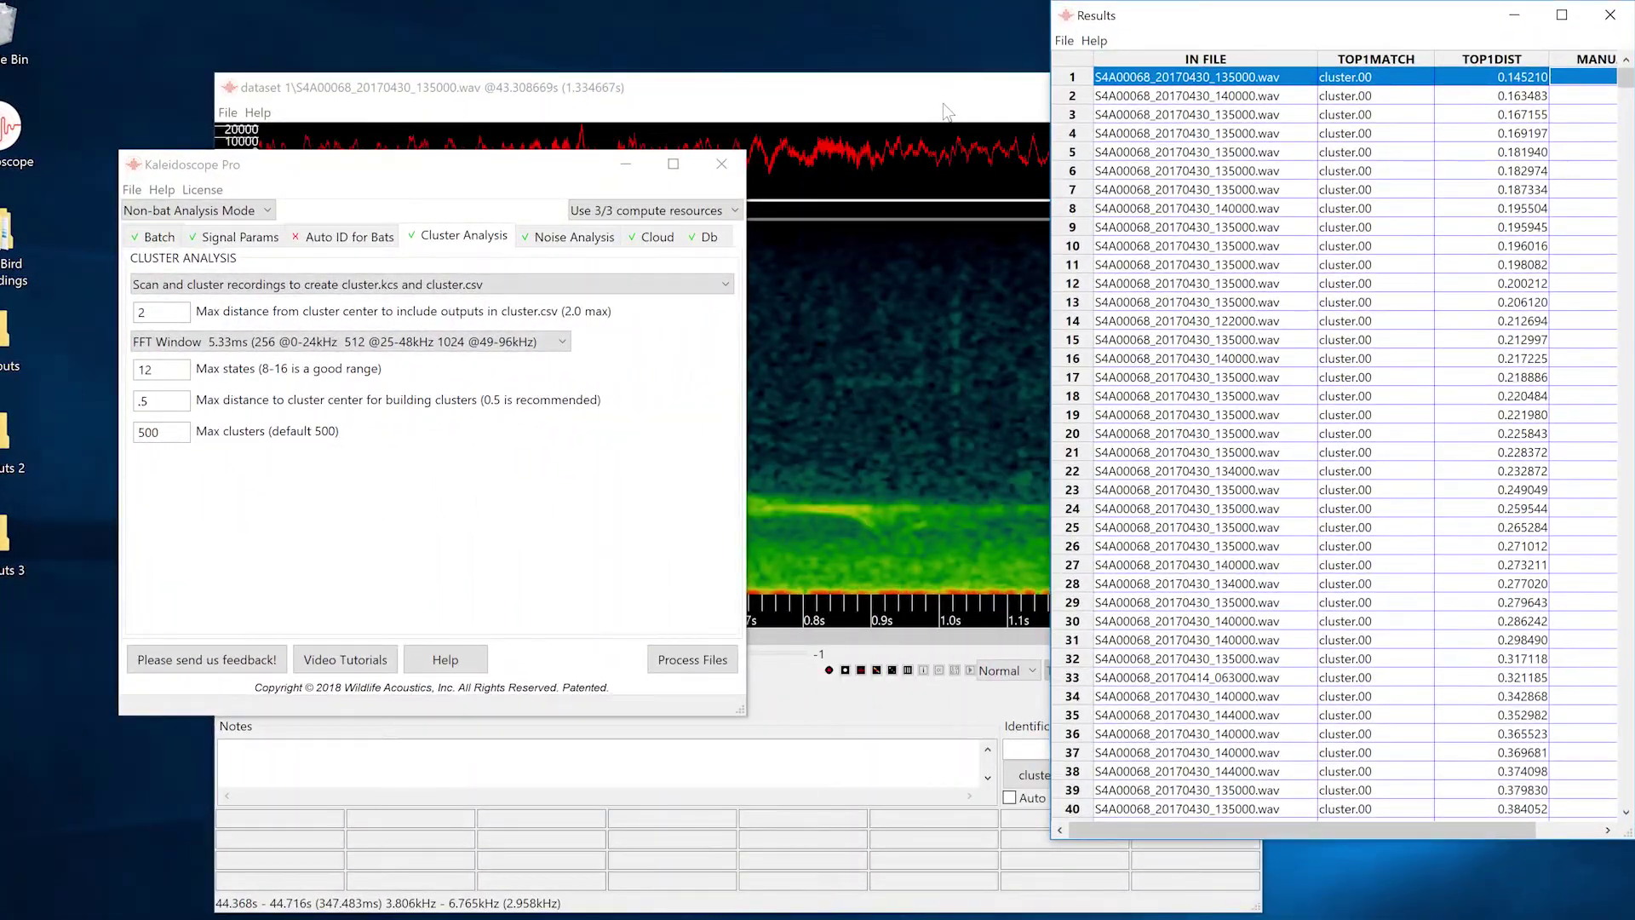
pyautogui.moveTo(968, 99); pyautogui.dragTo(749, 23)
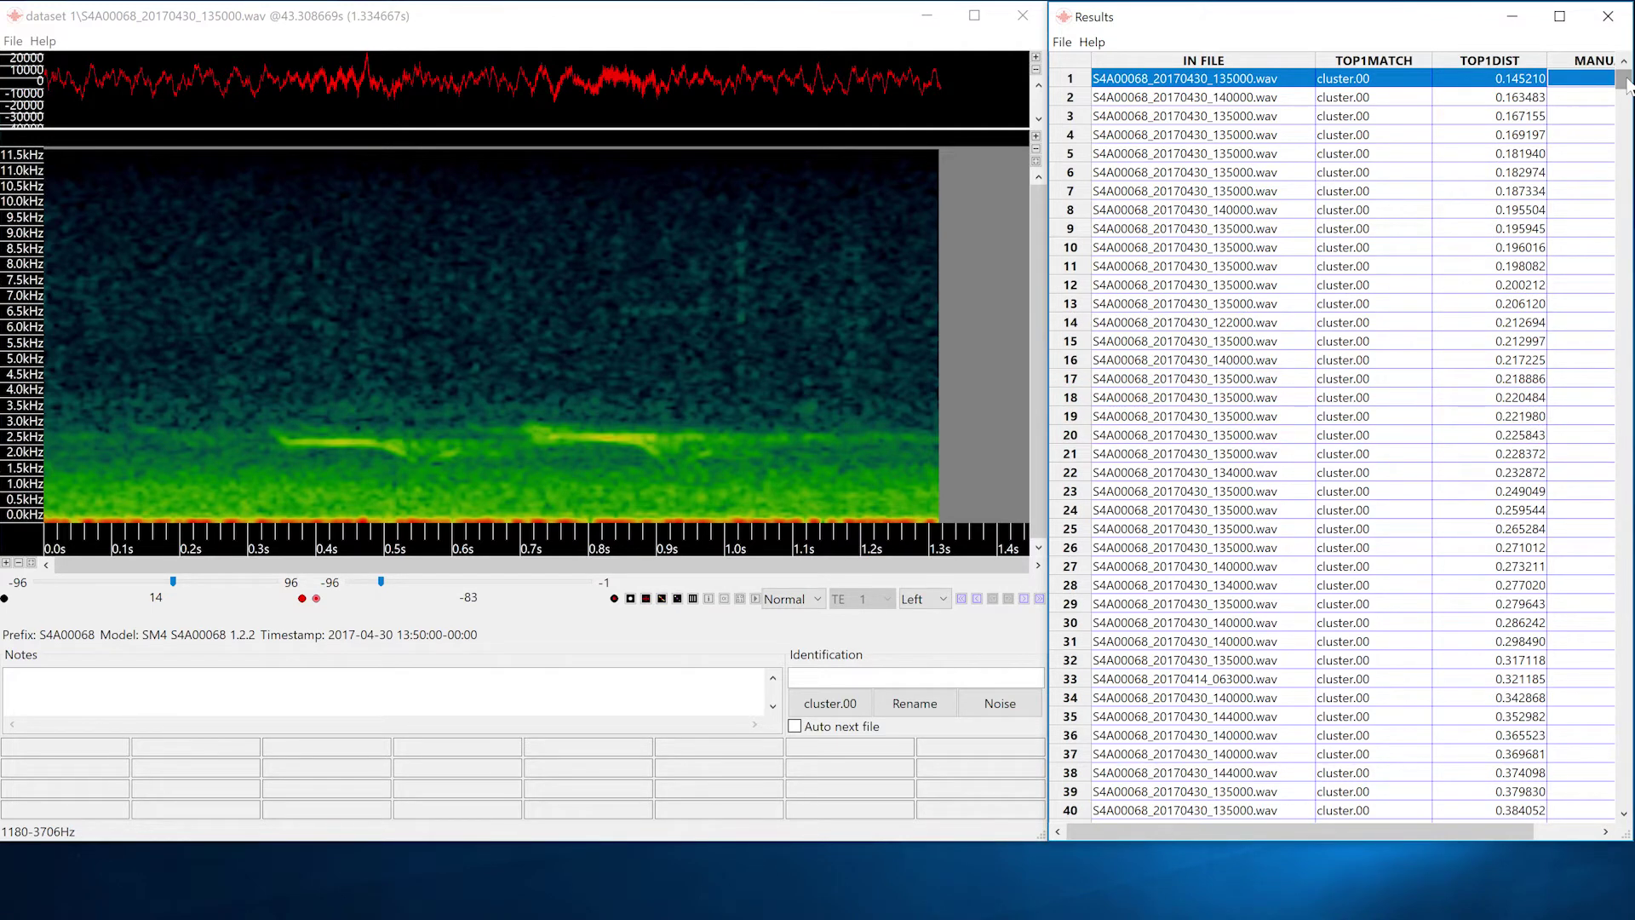
pyautogui.moveTo(1627, 86); pyautogui.dragTo(1626, 805)
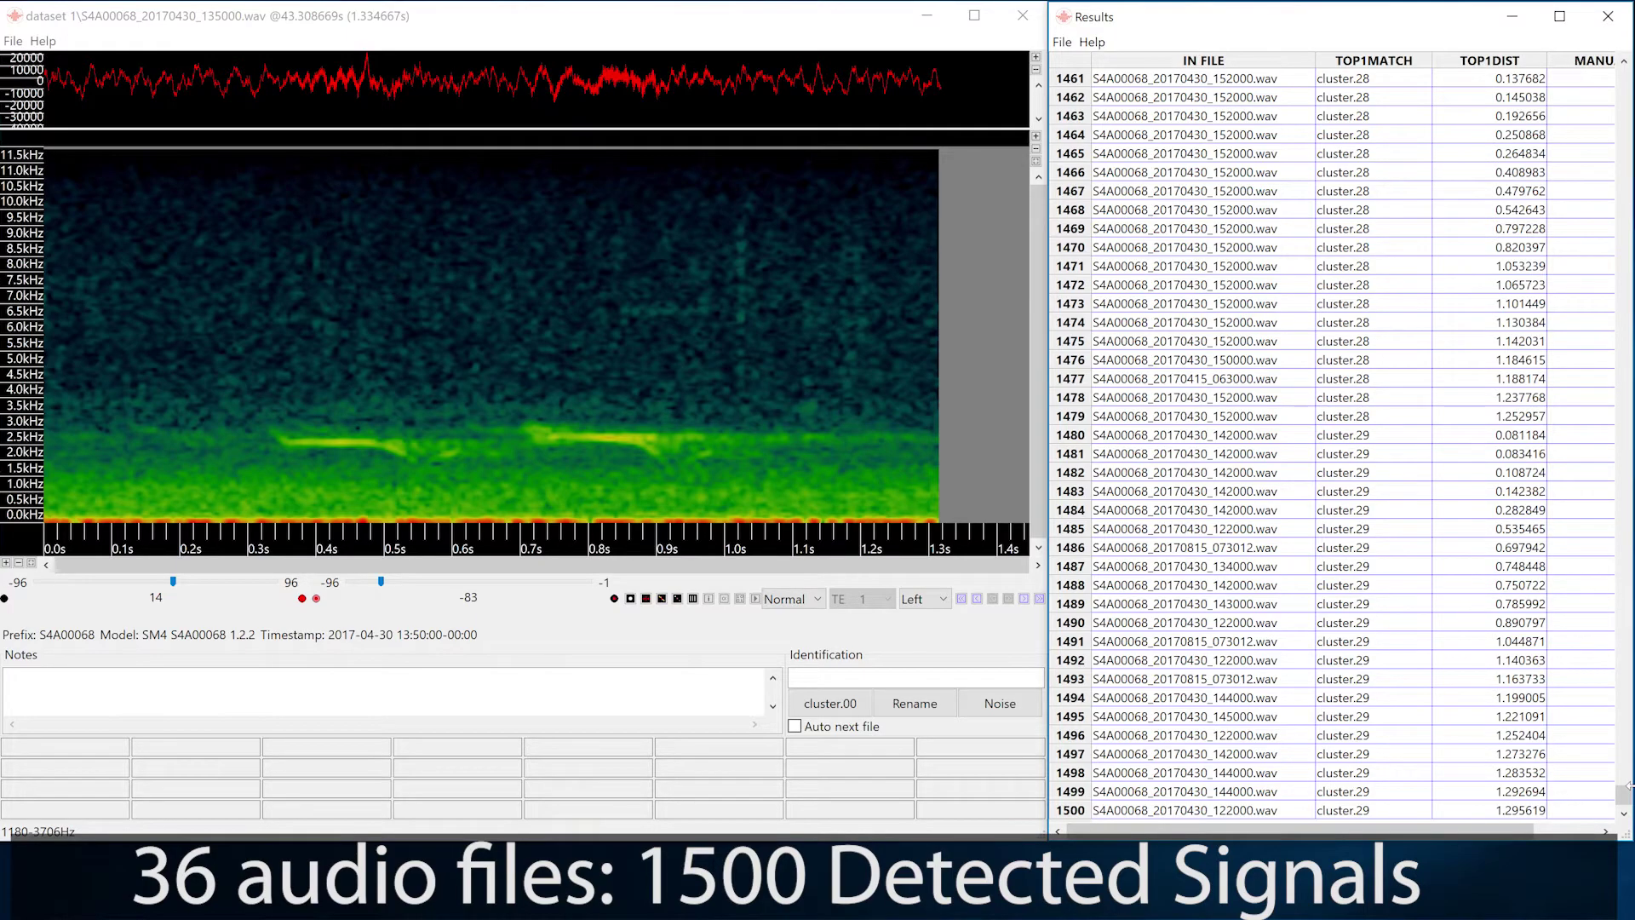
pyautogui.moveTo(1625, 788); pyautogui.dragTo(1624, 66)
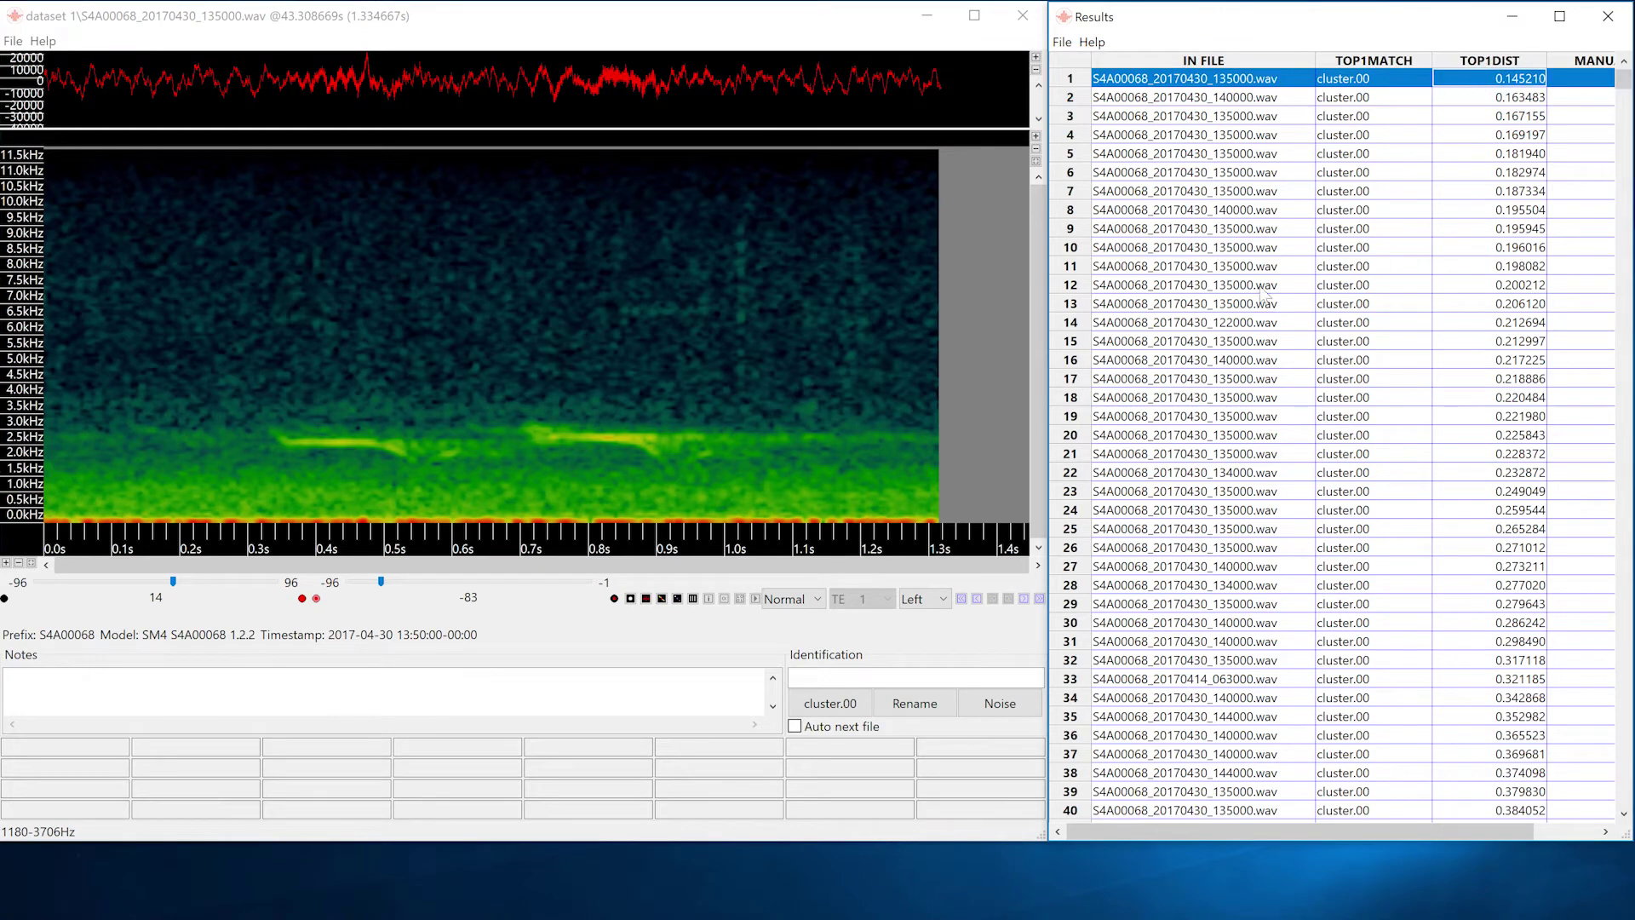
# Step forward through the next seven cluster.00 detections in the viewer.
pyautogui.click(1022, 599)
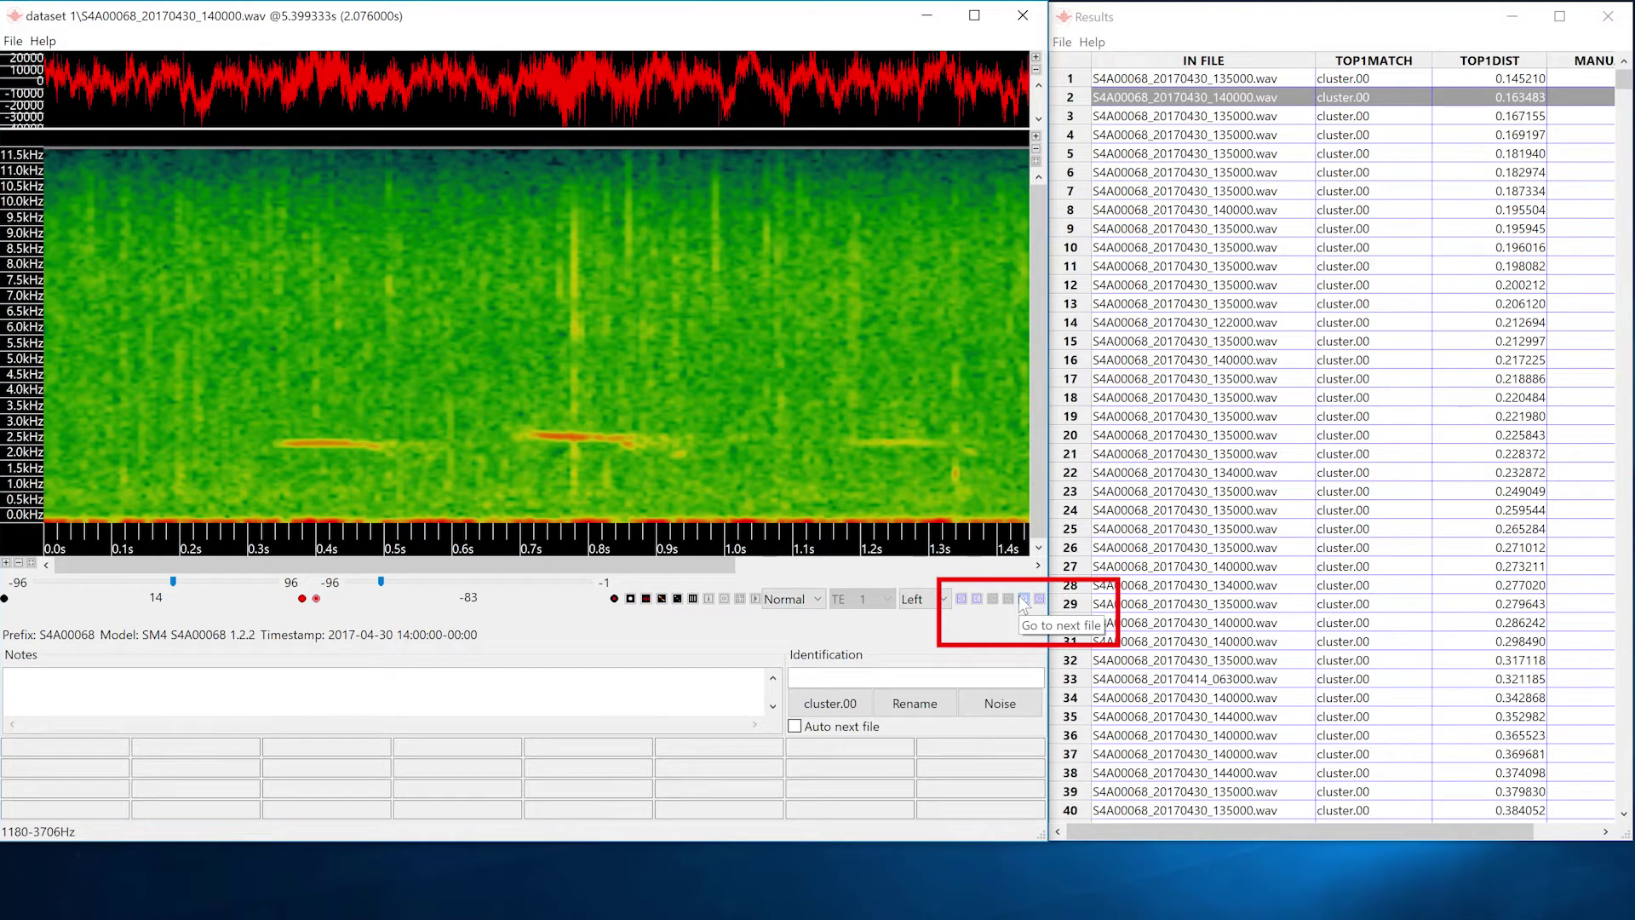
pyautogui.click(1022, 600)
pyautogui.click(1023, 600)
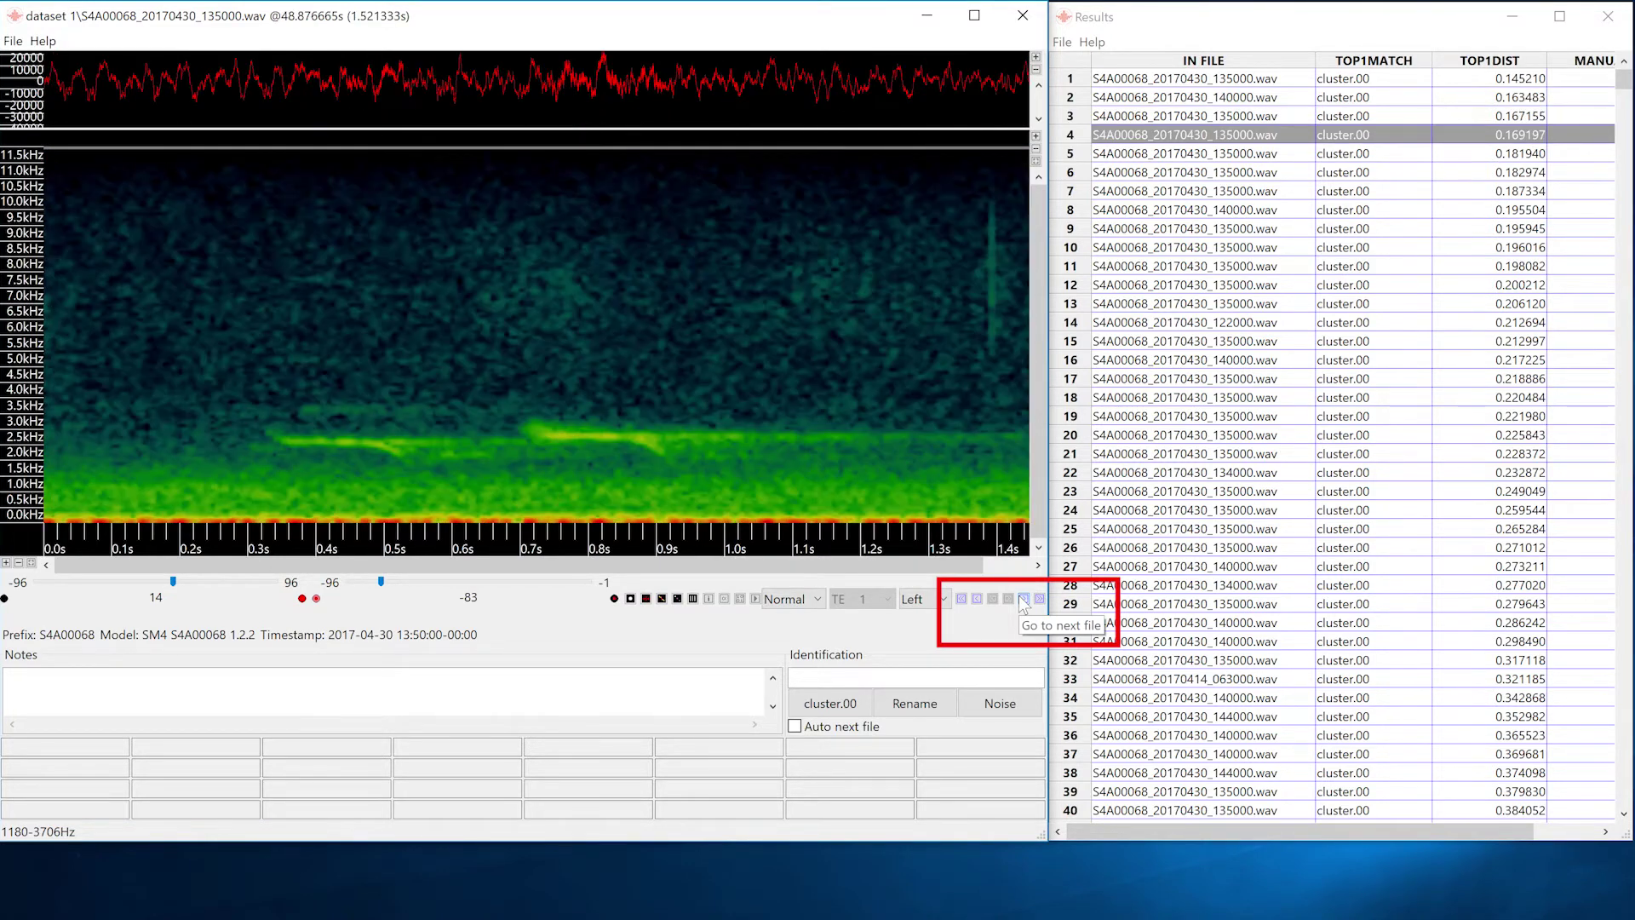
pyautogui.click(1023, 600)
pyautogui.click(1023, 600)
pyautogui.click(1023, 599)
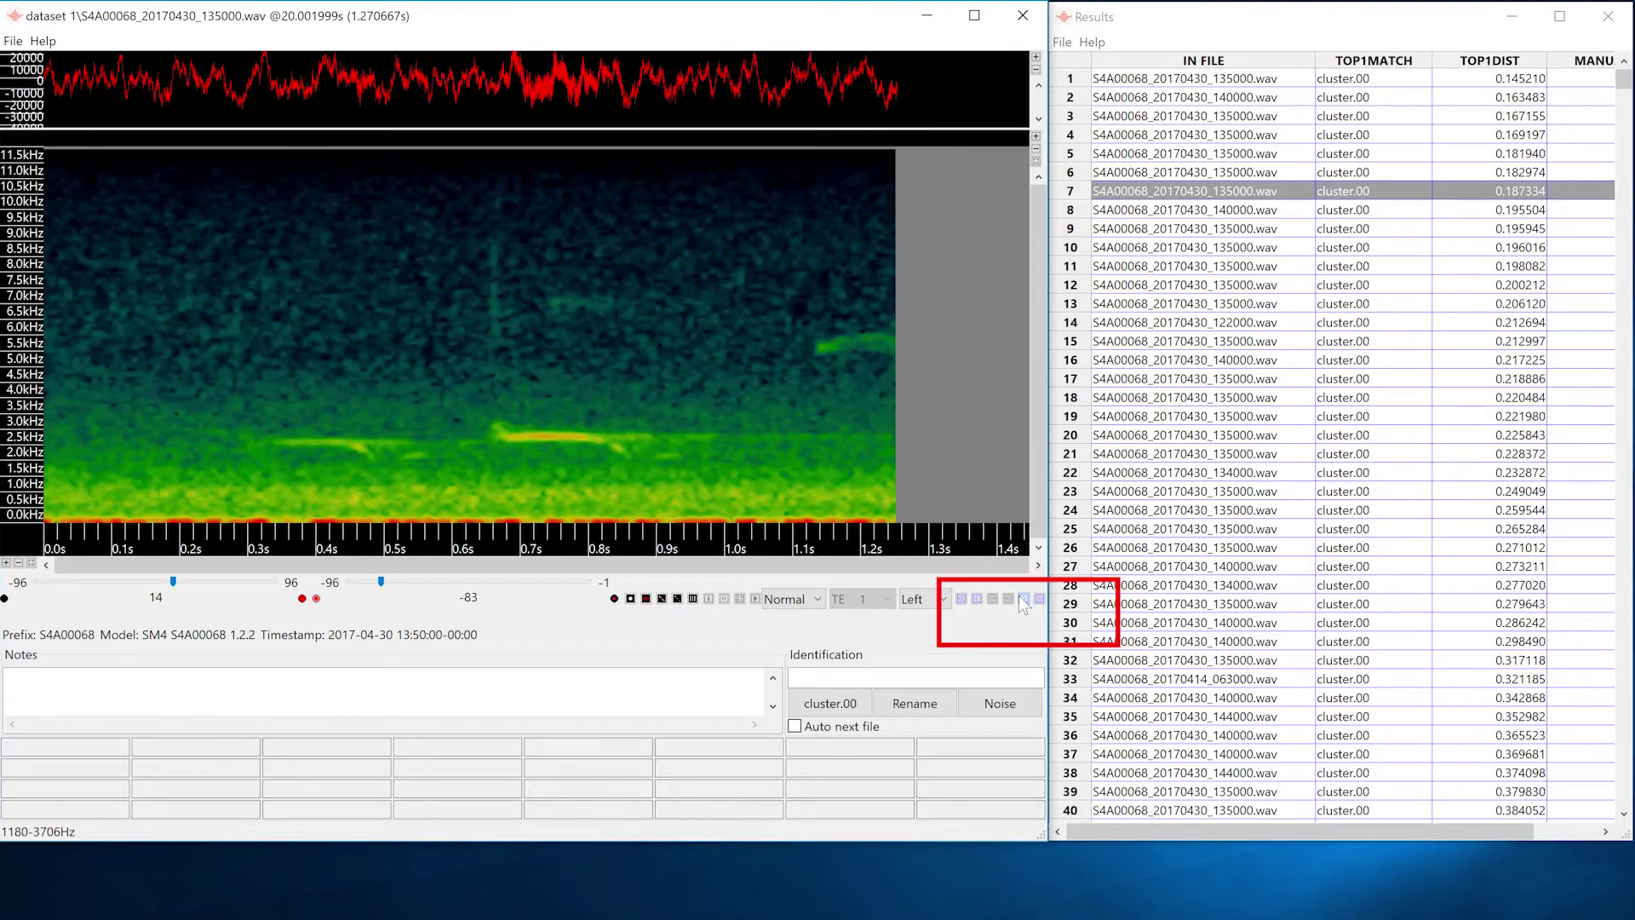
pyautogui.click(1023, 600)
# Return to the first cluster.00 detection, play it, then load row 2 (S4A00068_20170430_140000.wav).
pyautogui.click(1023, 599)
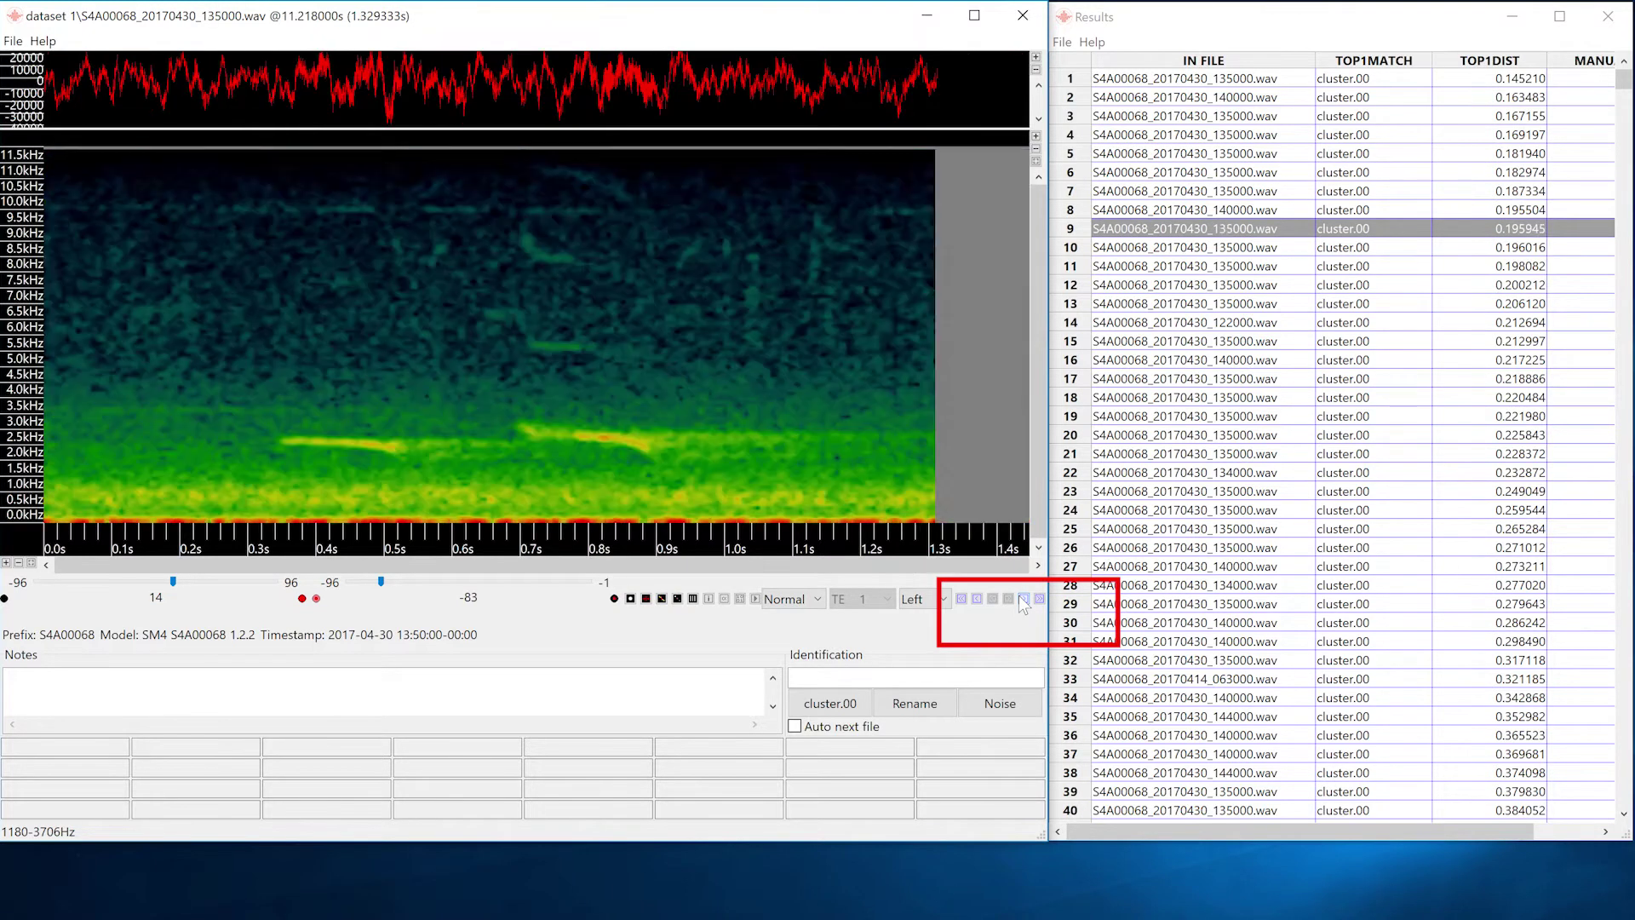
pyautogui.click(977, 600)
pyautogui.click(977, 600)
pyautogui.click(976, 599)
pyautogui.click(977, 600)
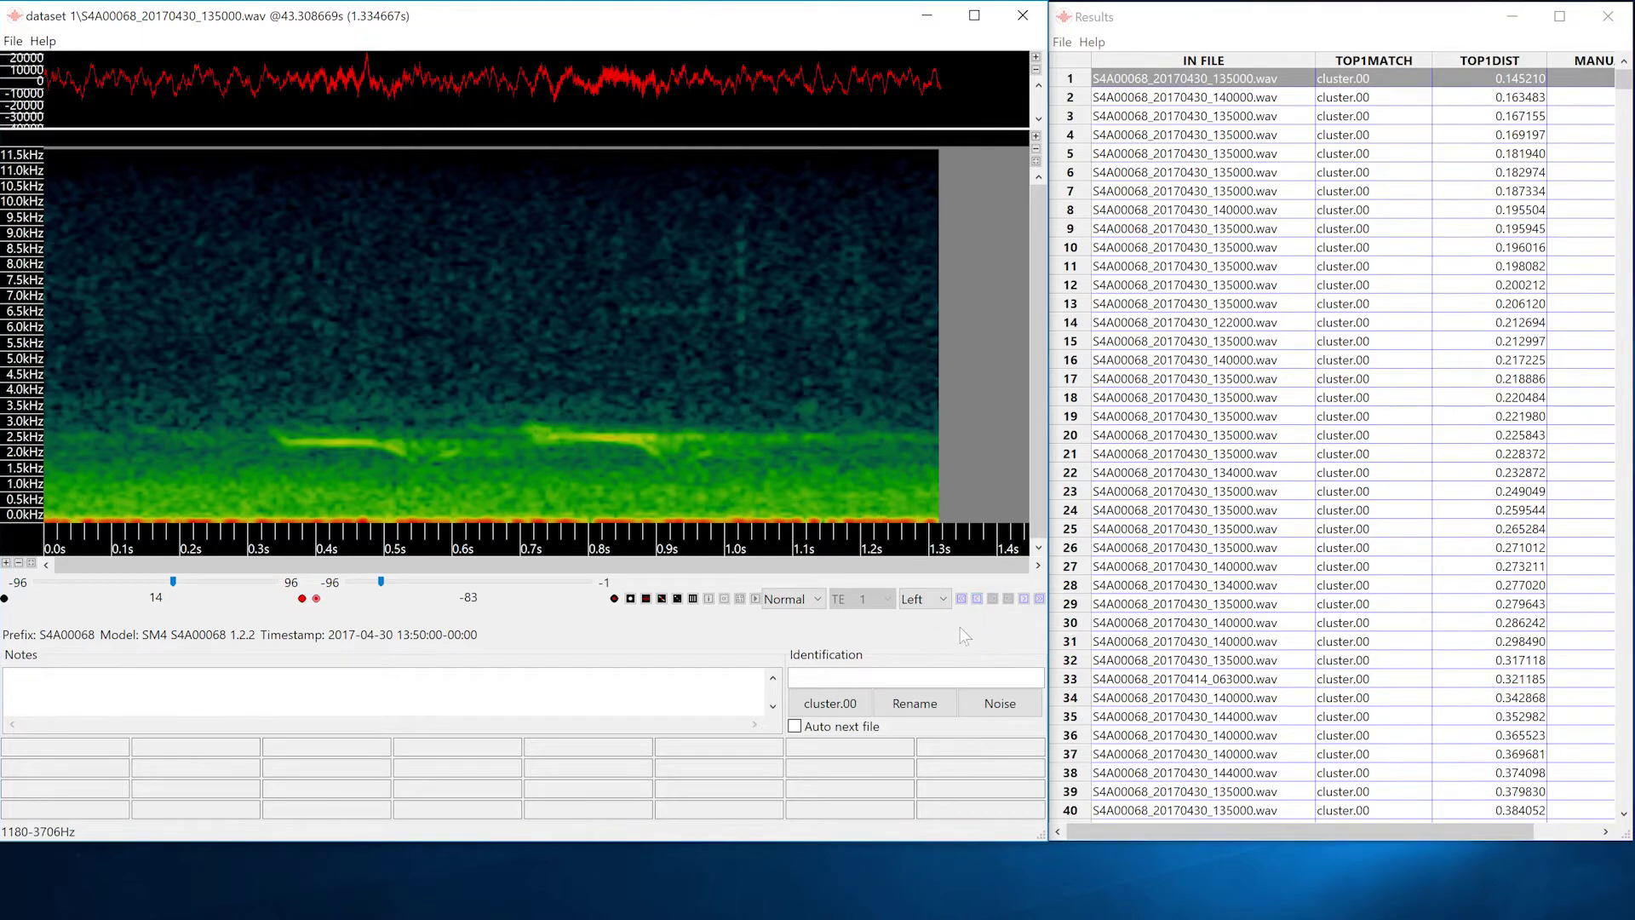
pyautogui.click(751, 601)
pyautogui.click(1248, 100)
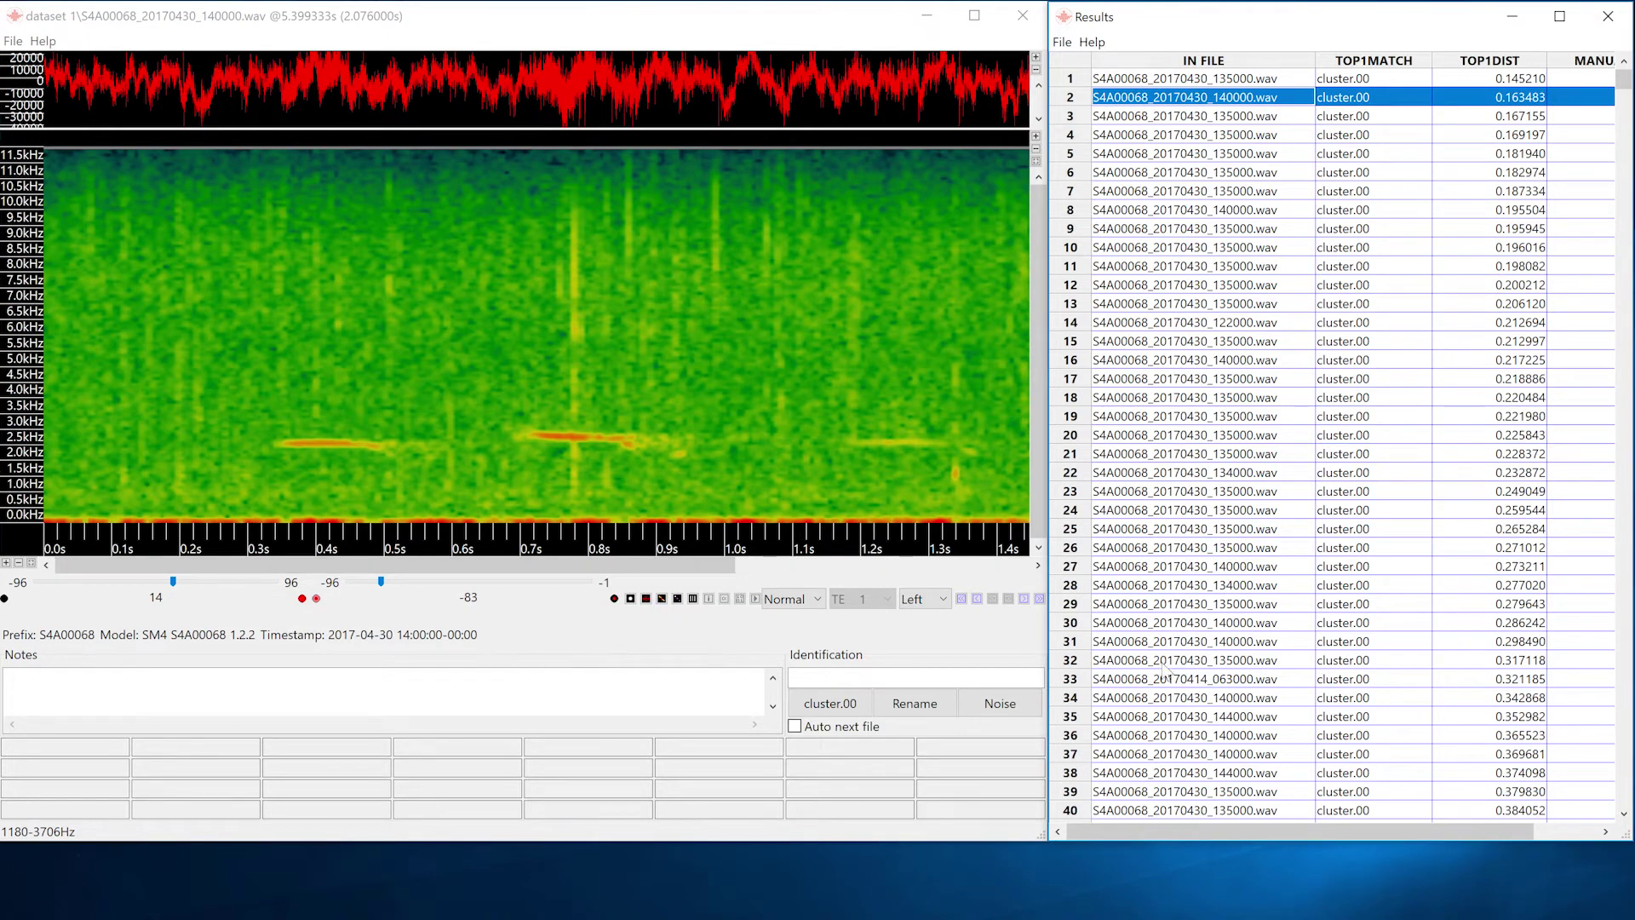
# Load and play row 33 (S4A00068_20170414_063000.wav), then jump to cluster.01's closest detection.
pyautogui.click(1174, 682)
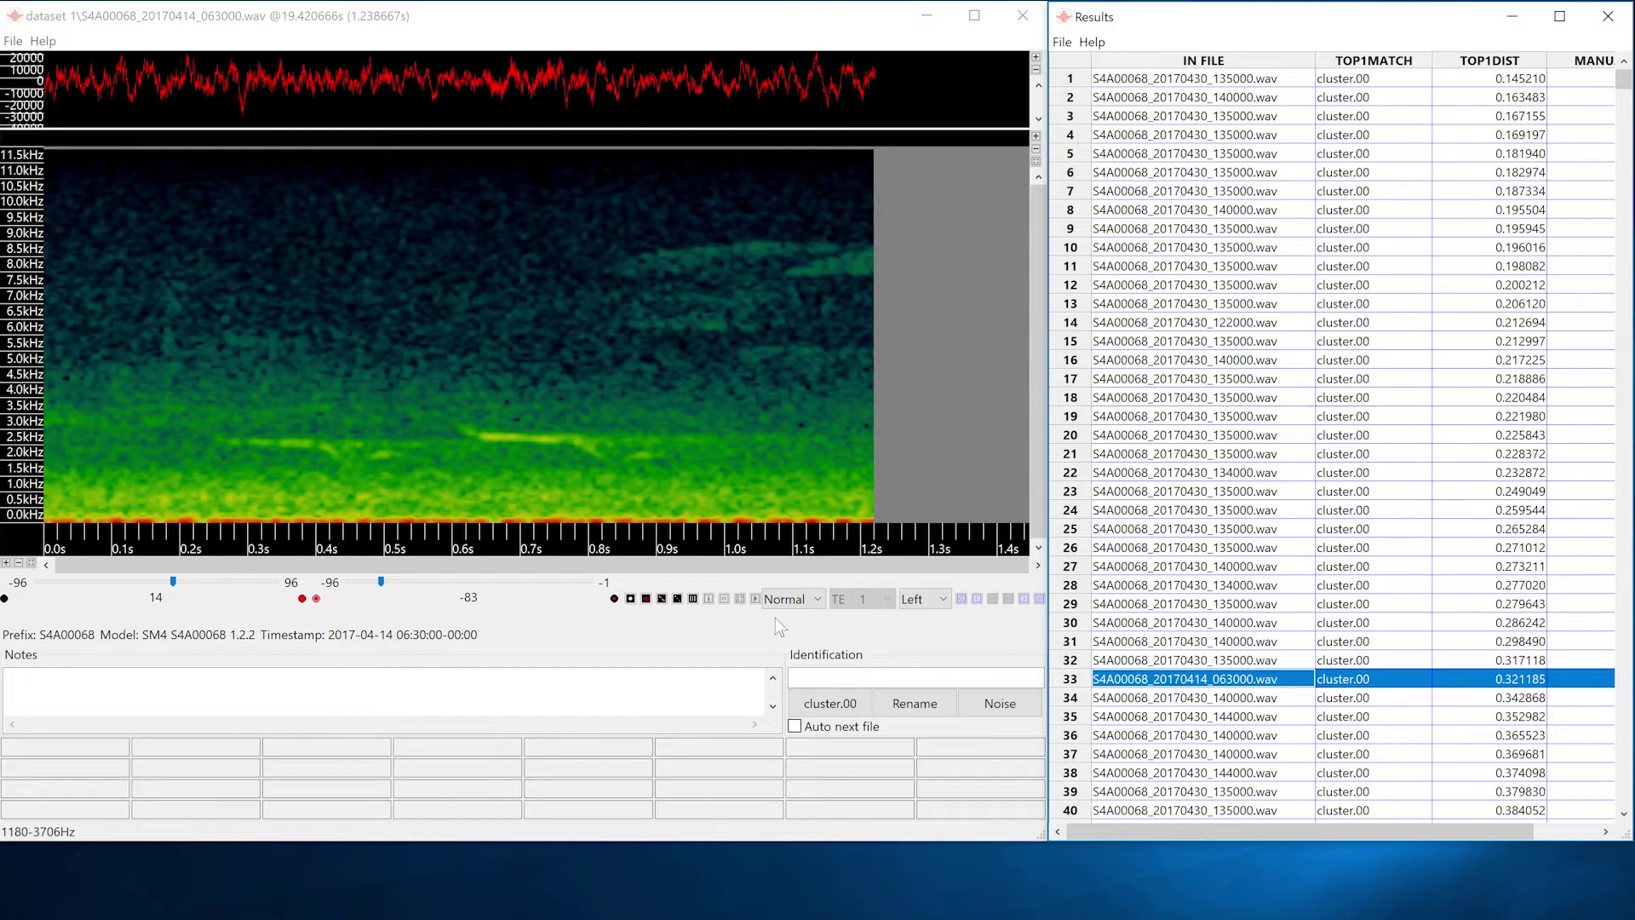
pyautogui.click(755, 599)
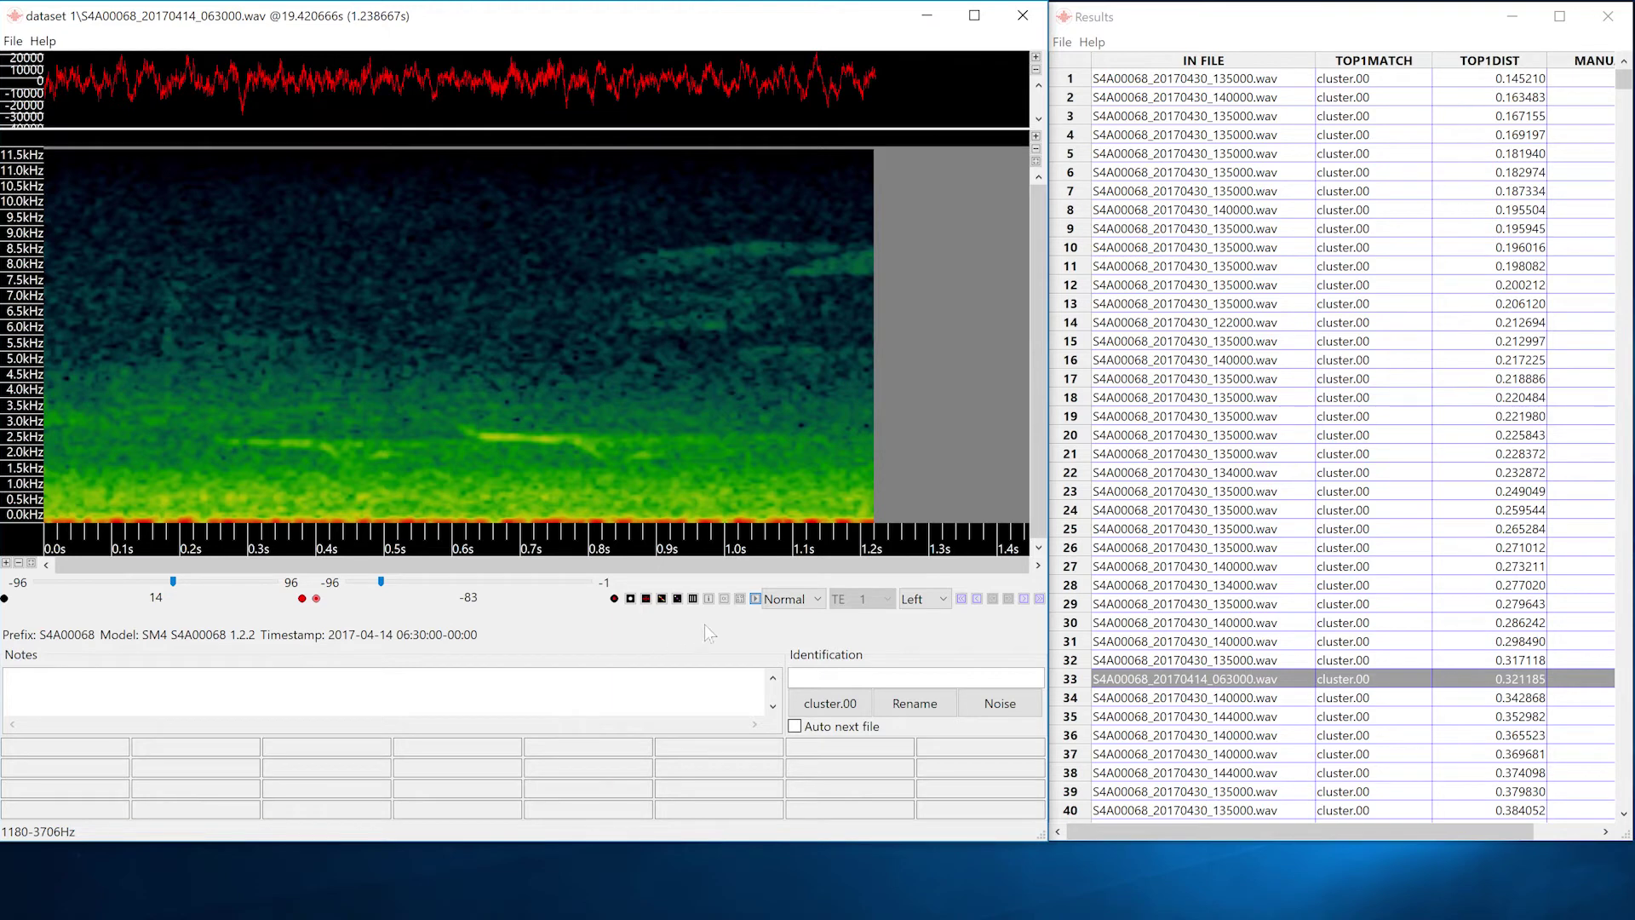
pyautogui.click(1040, 600)
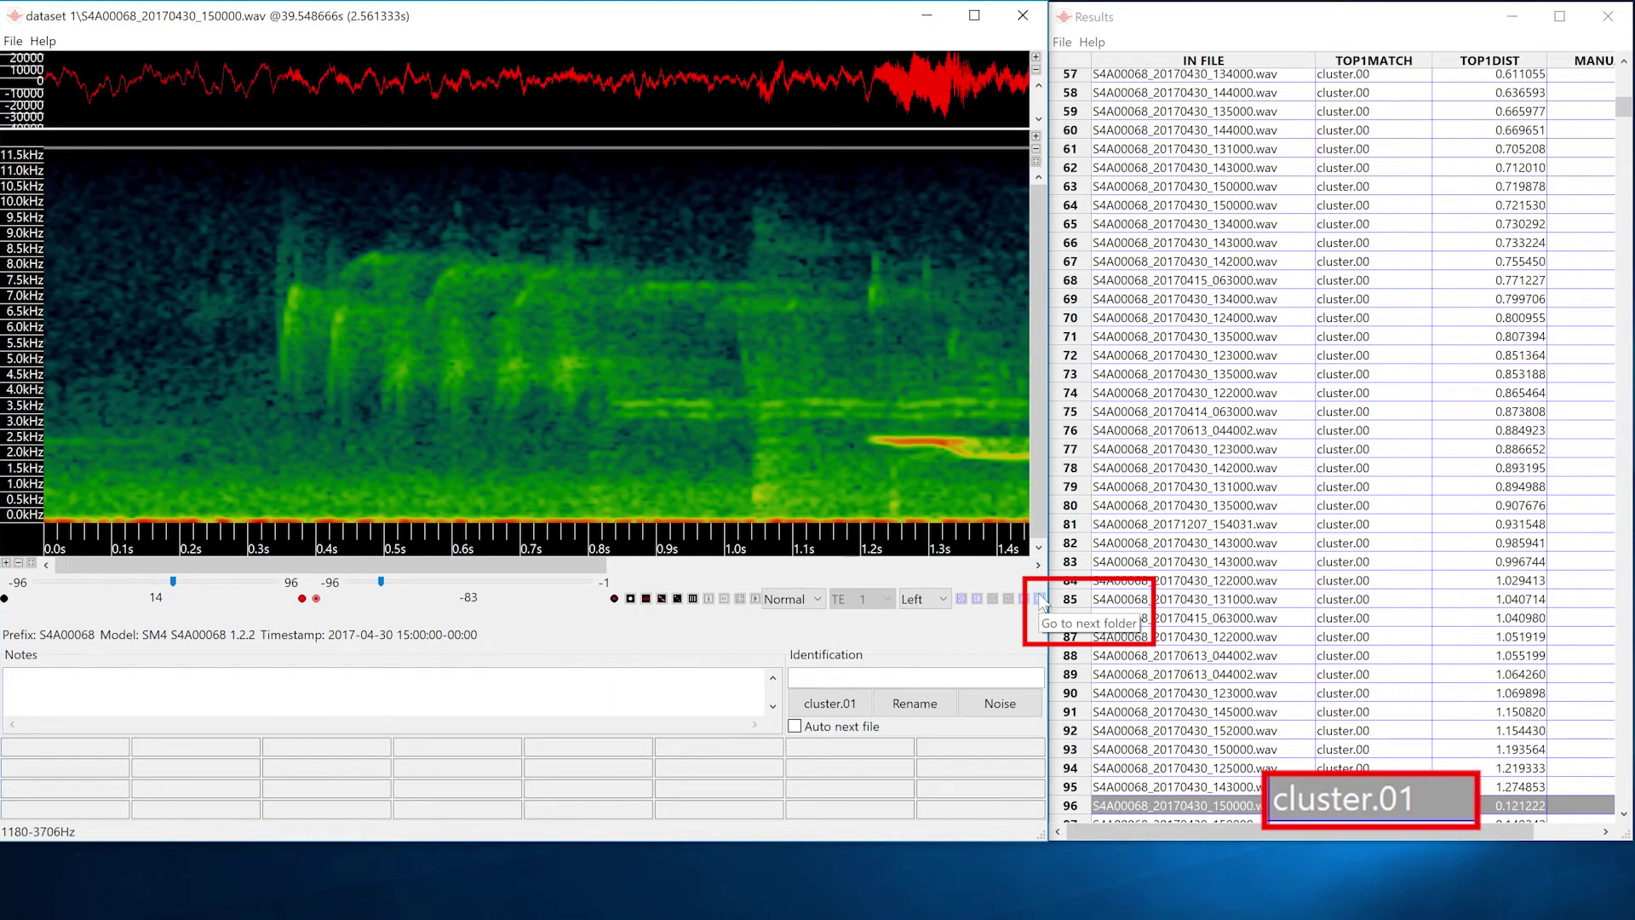
# Jump ahead cluster by cluster, playing one detection's audio along the way.
pyautogui.click(1040, 600)
pyautogui.click(1041, 601)
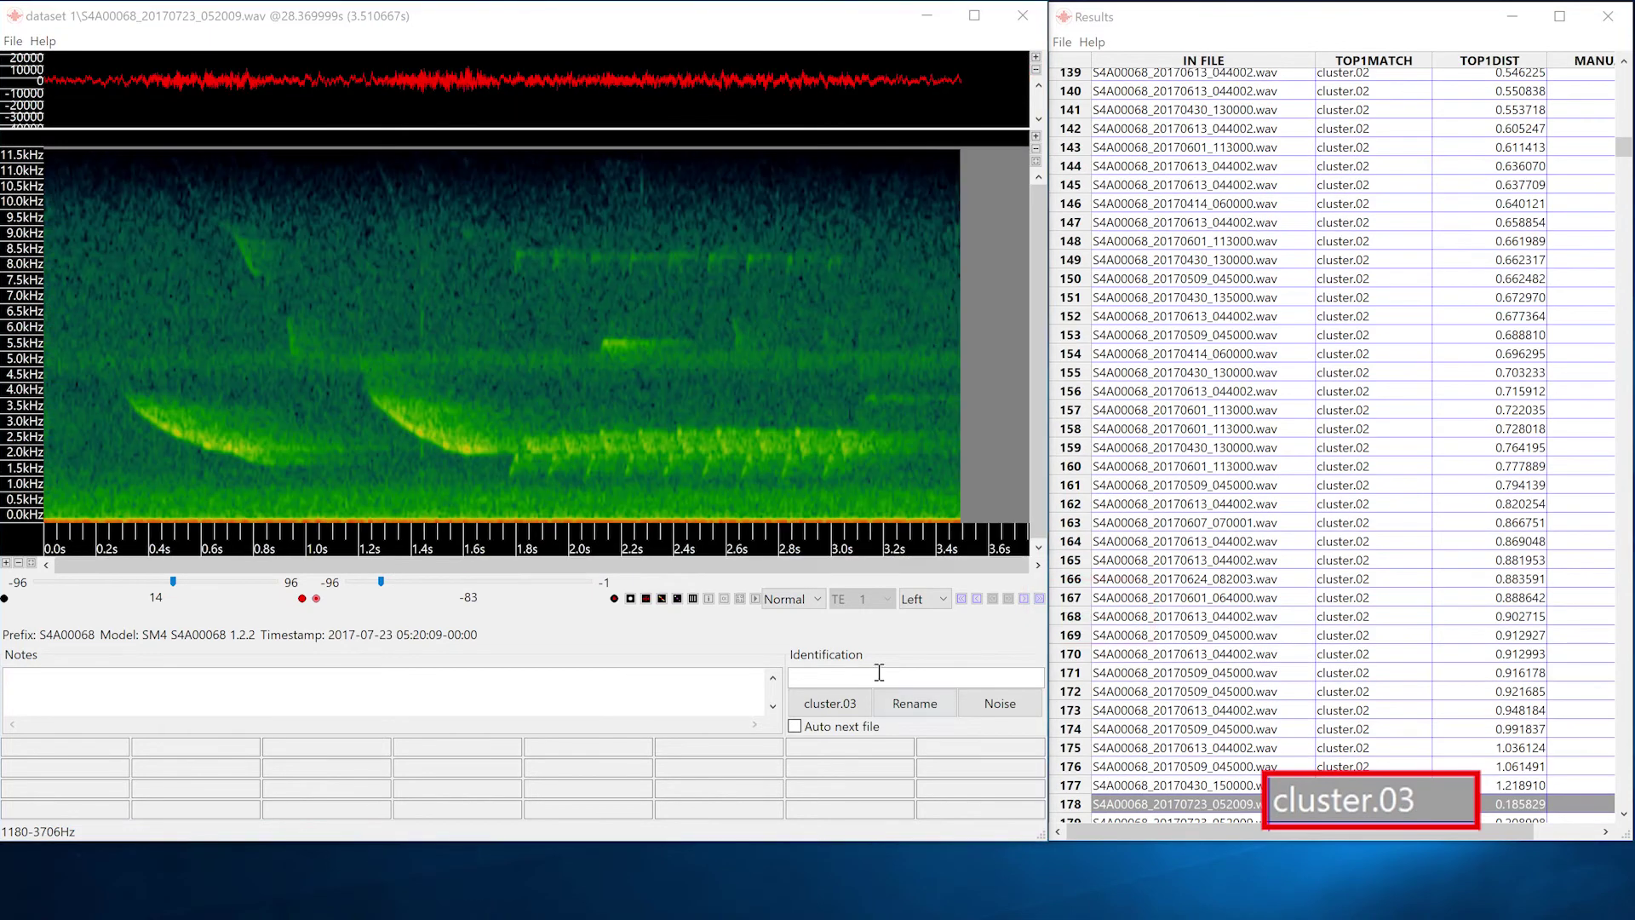
pyautogui.click(756, 599)
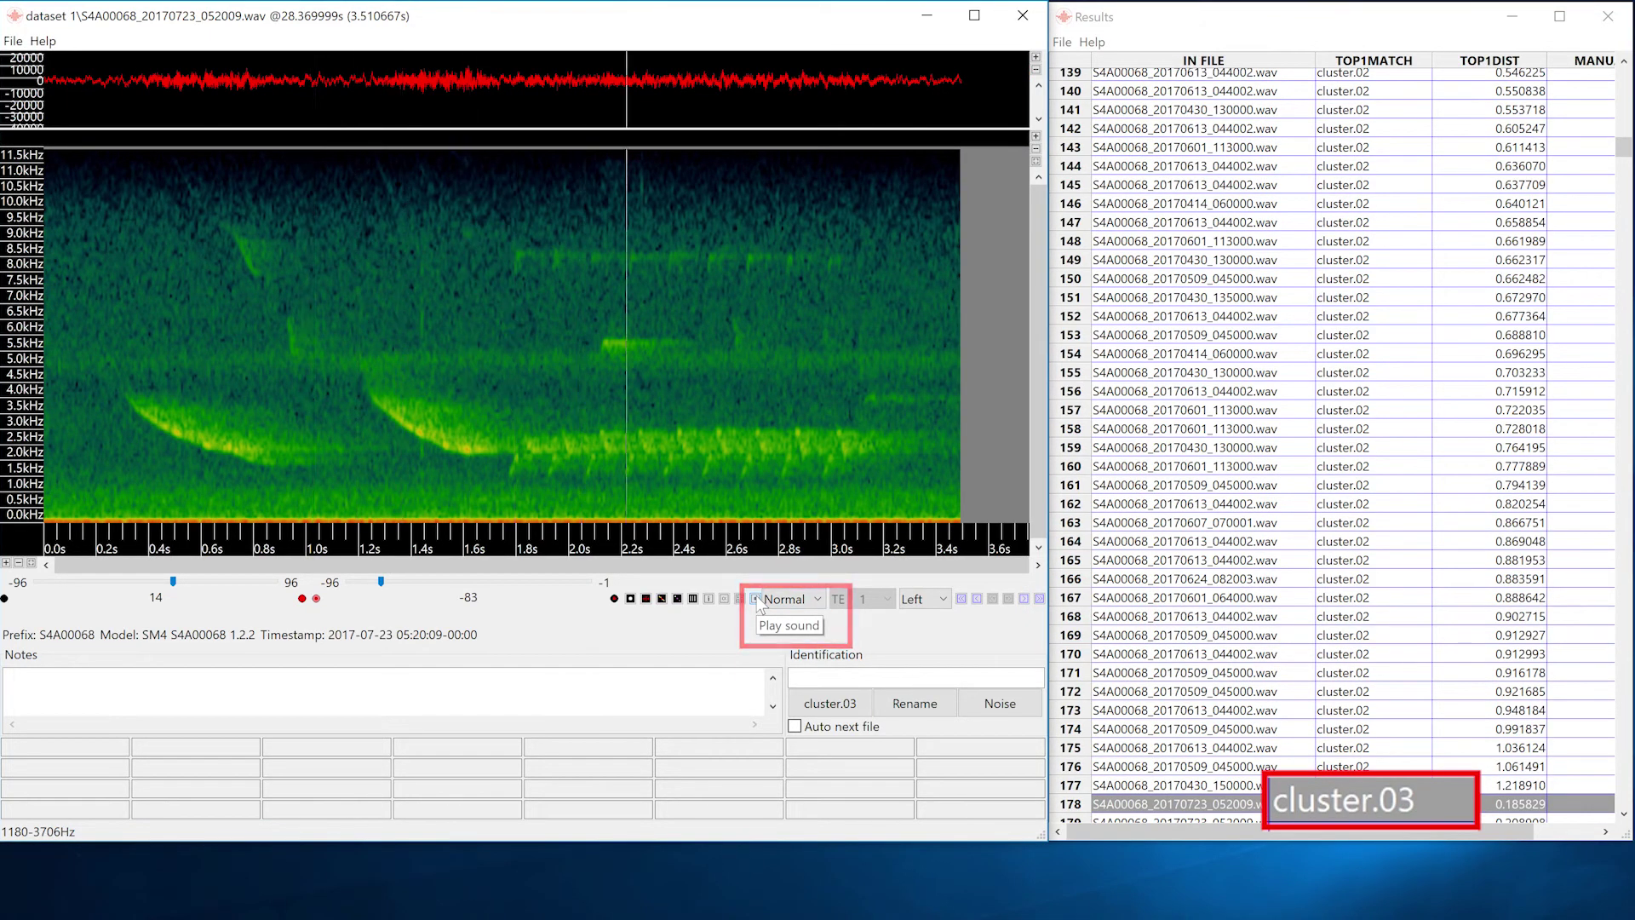
pyautogui.click(1041, 600)
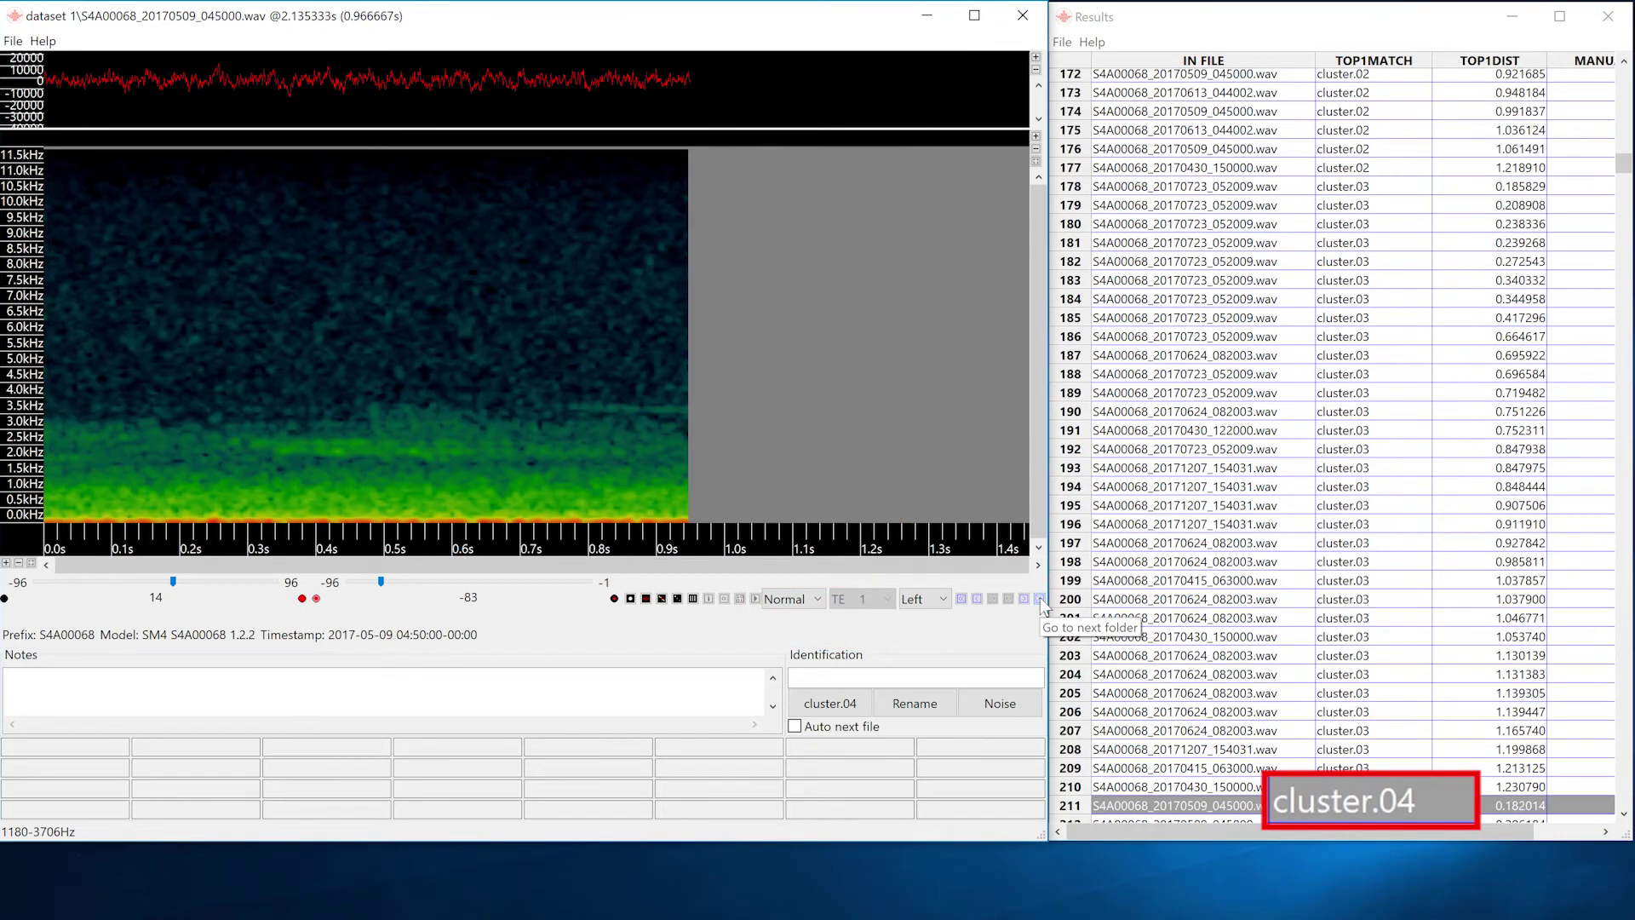
pyautogui.click(1041, 600)
pyautogui.click(1041, 601)
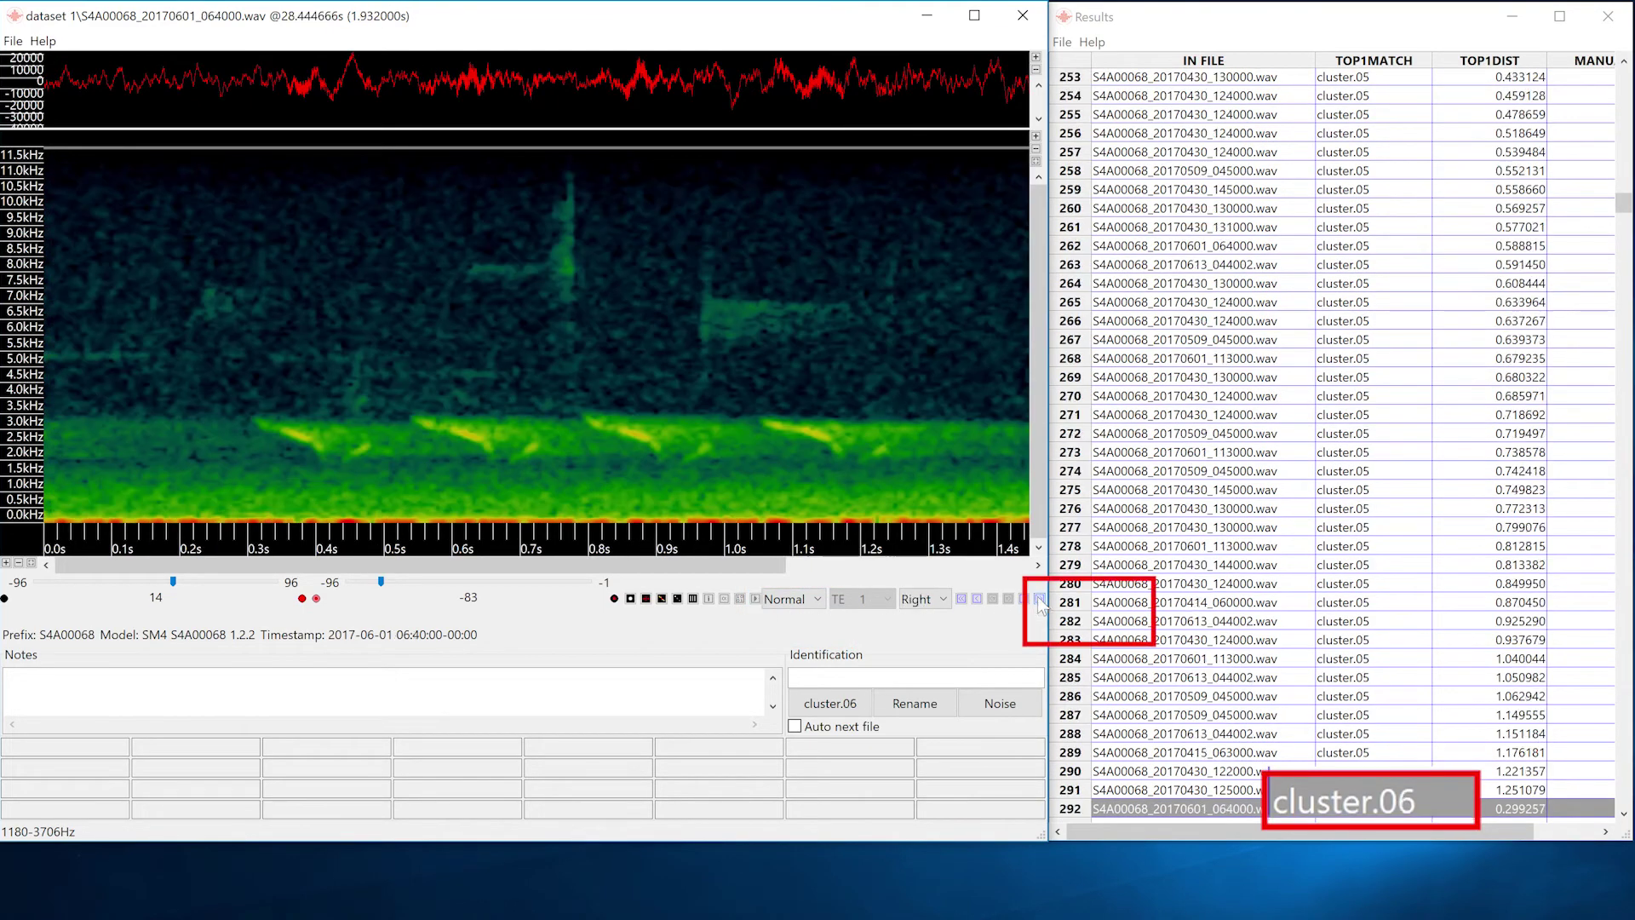
pyautogui.click(1041, 601)
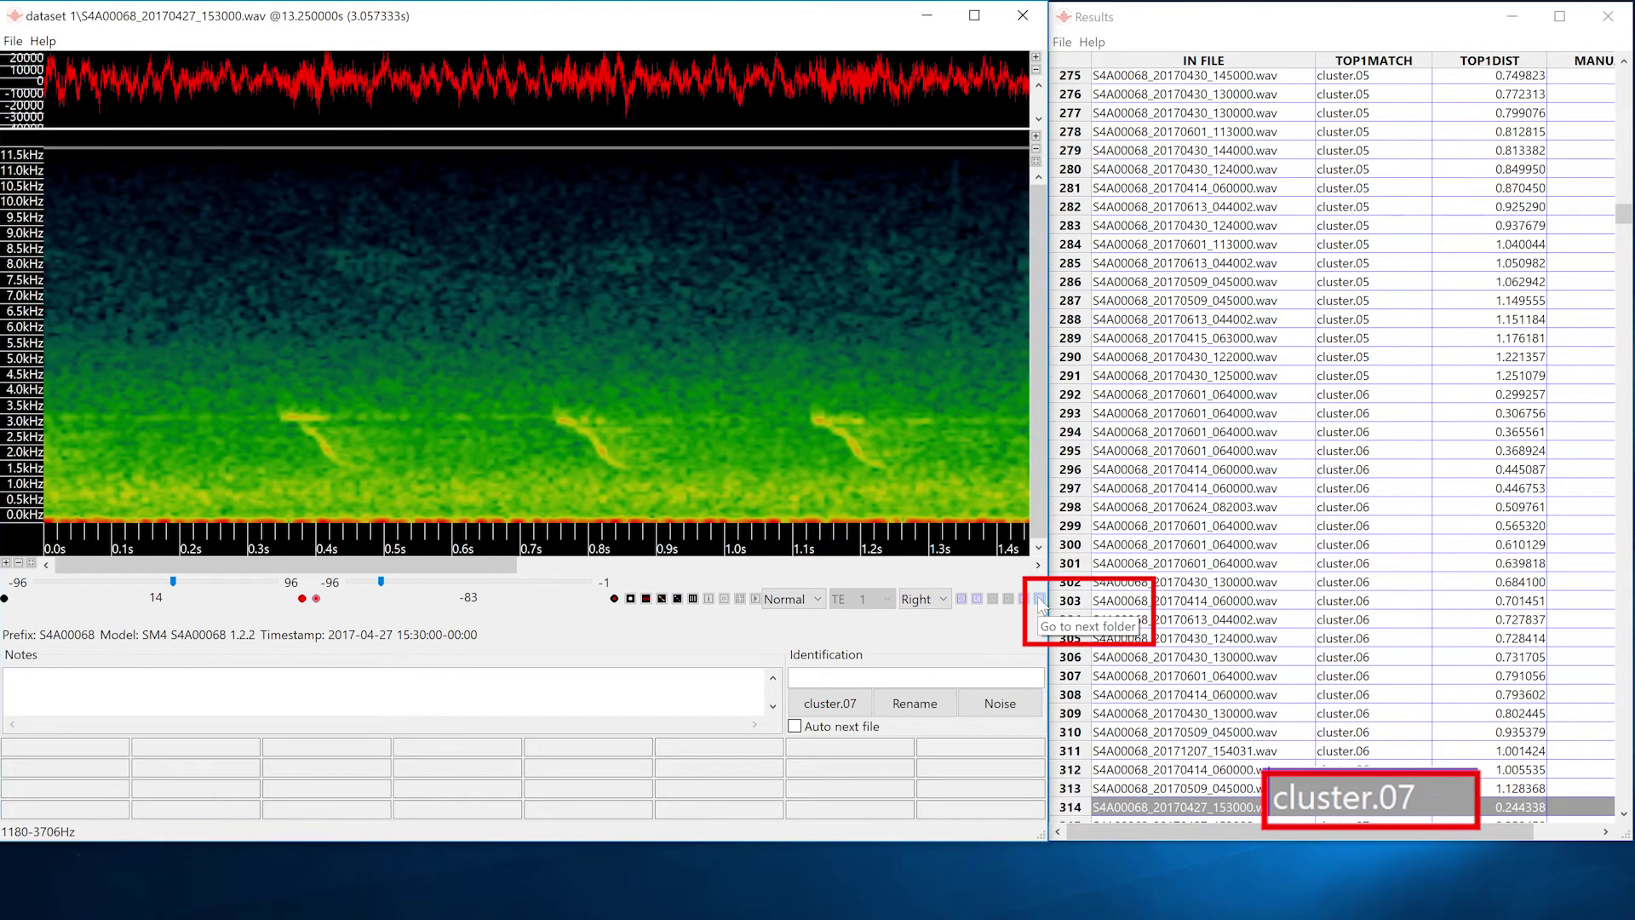
# Continue through later clusters up to cluster.18, then return to cluster.13's S4A00068_20170815_073012.wav detection.
pyautogui.click(1038, 599)
pyautogui.click(1038, 599)
pyautogui.click(1039, 599)
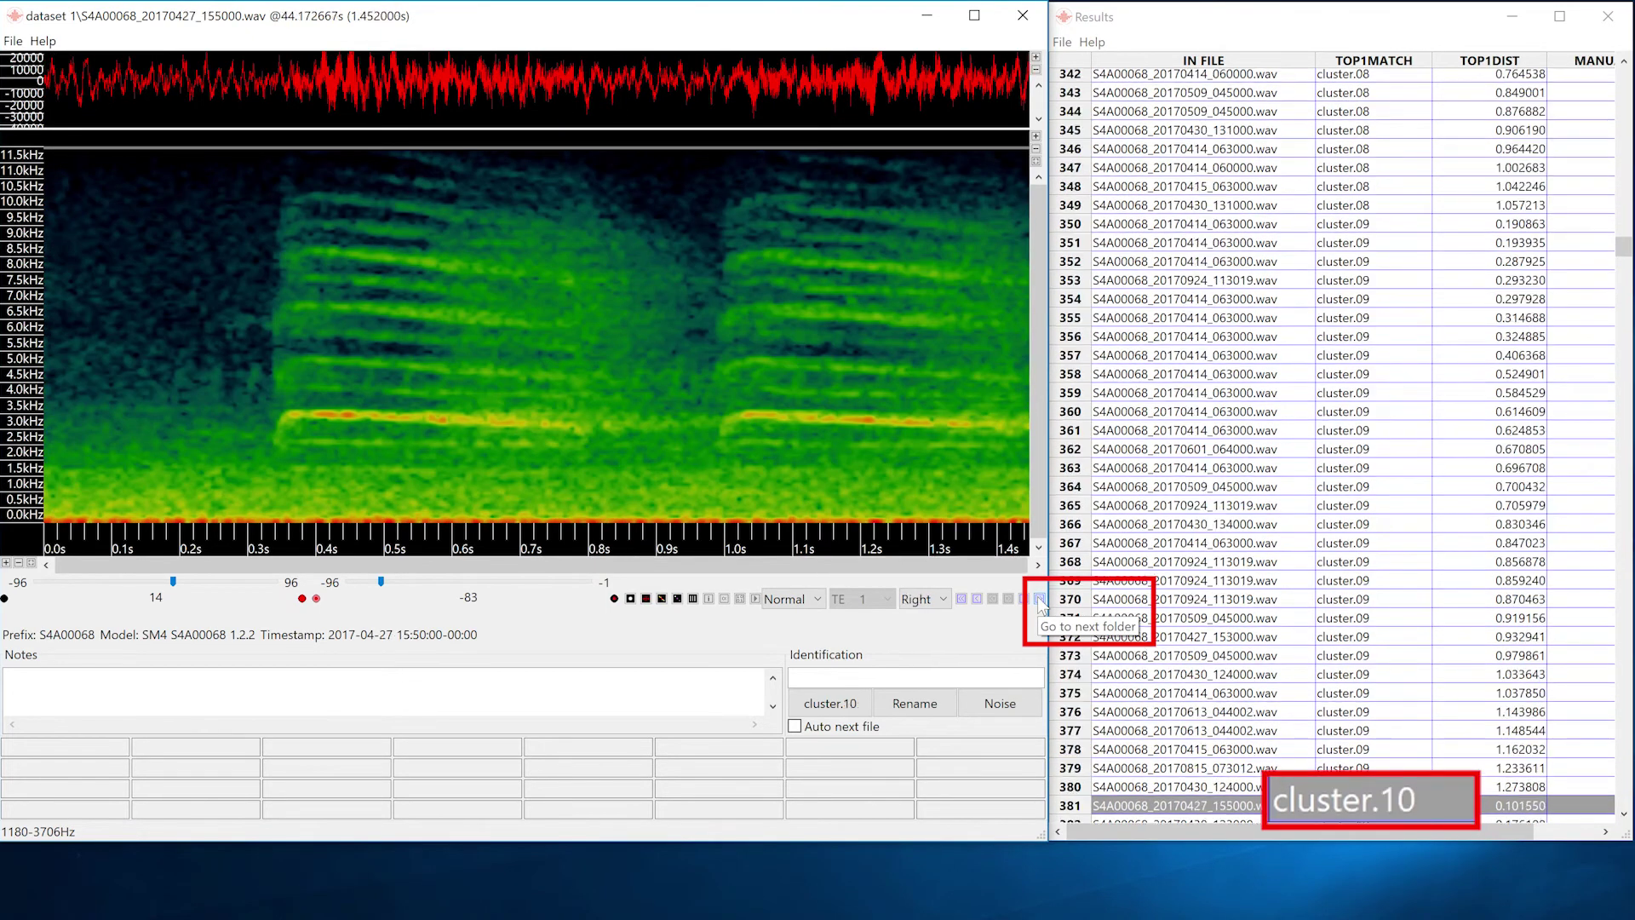
pyautogui.click(1038, 600)
pyautogui.click(1038, 599)
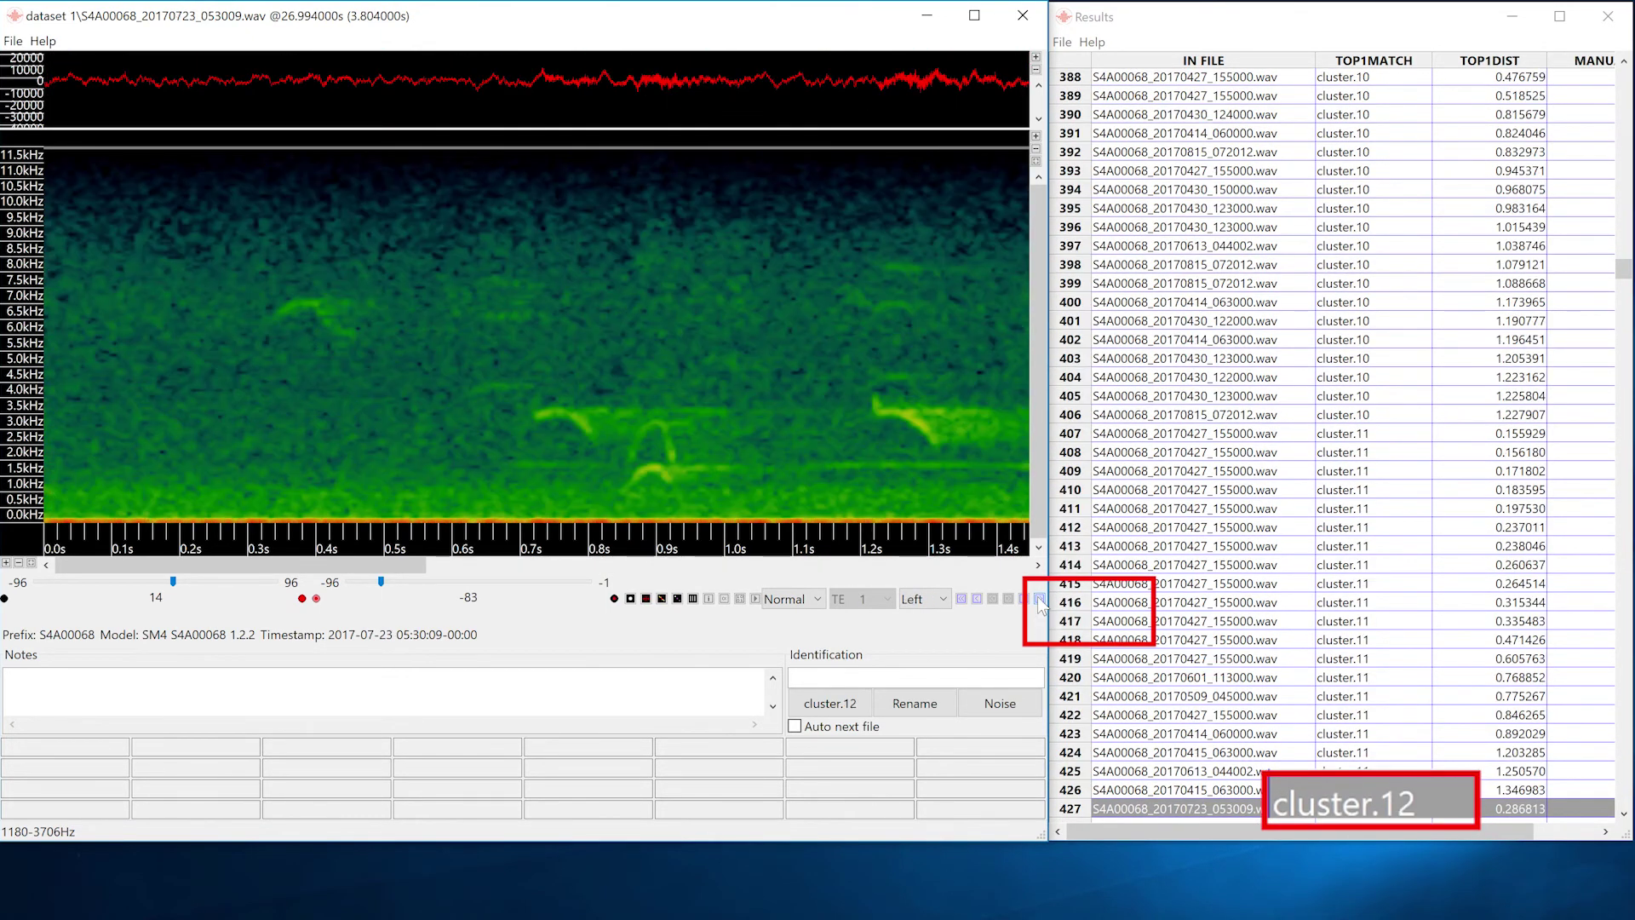
pyautogui.click(1038, 599)
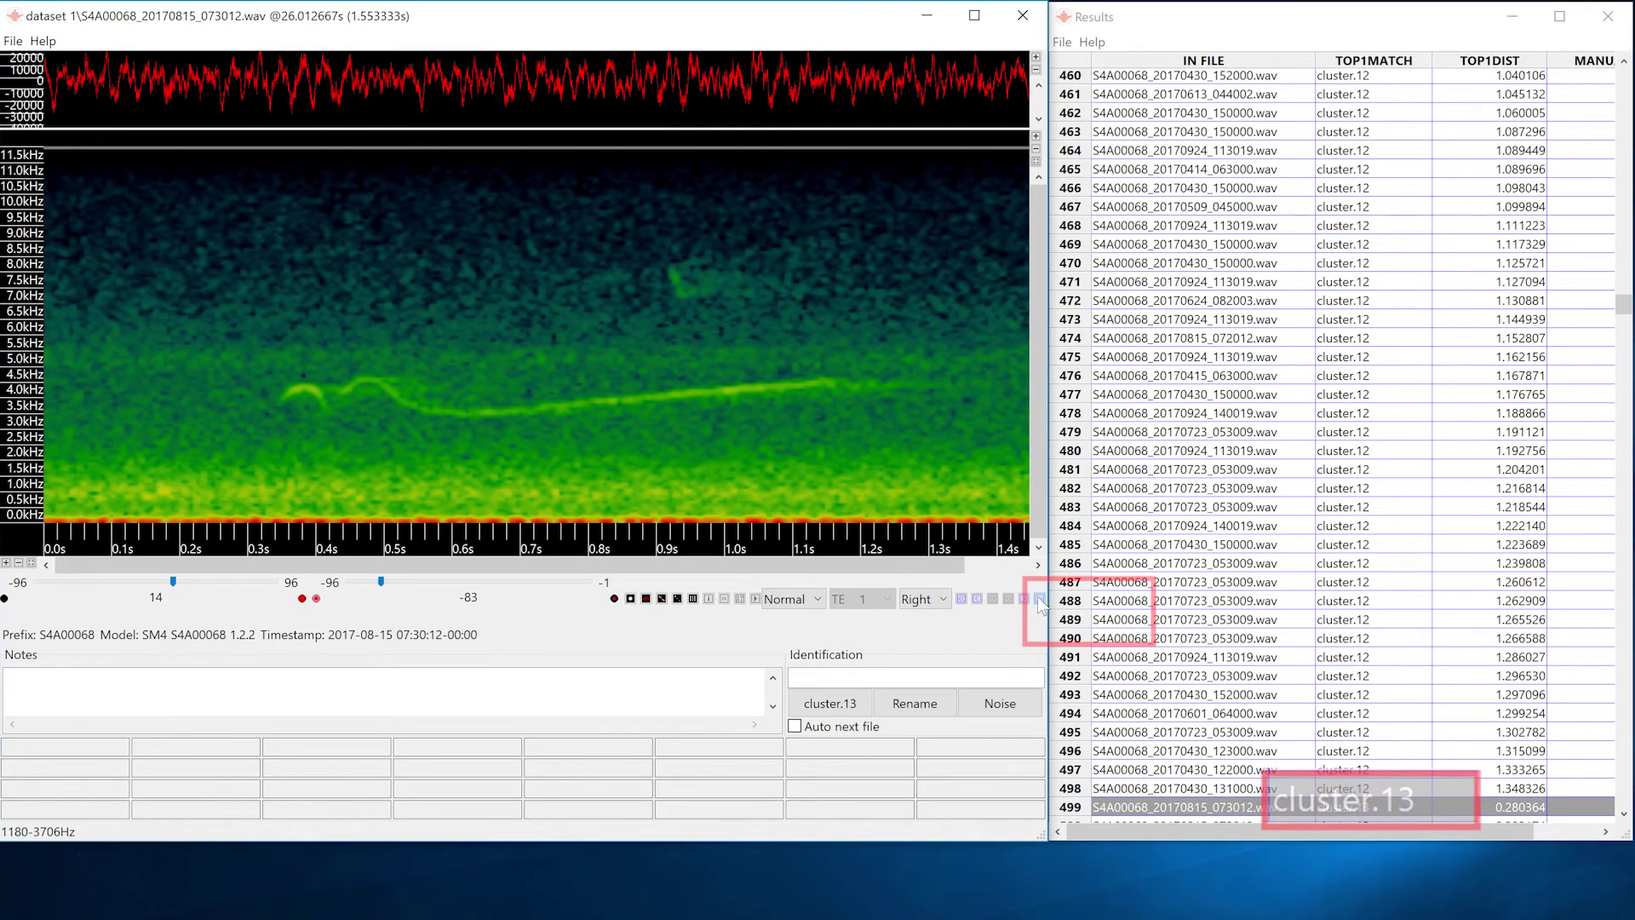
pyautogui.click(1038, 599)
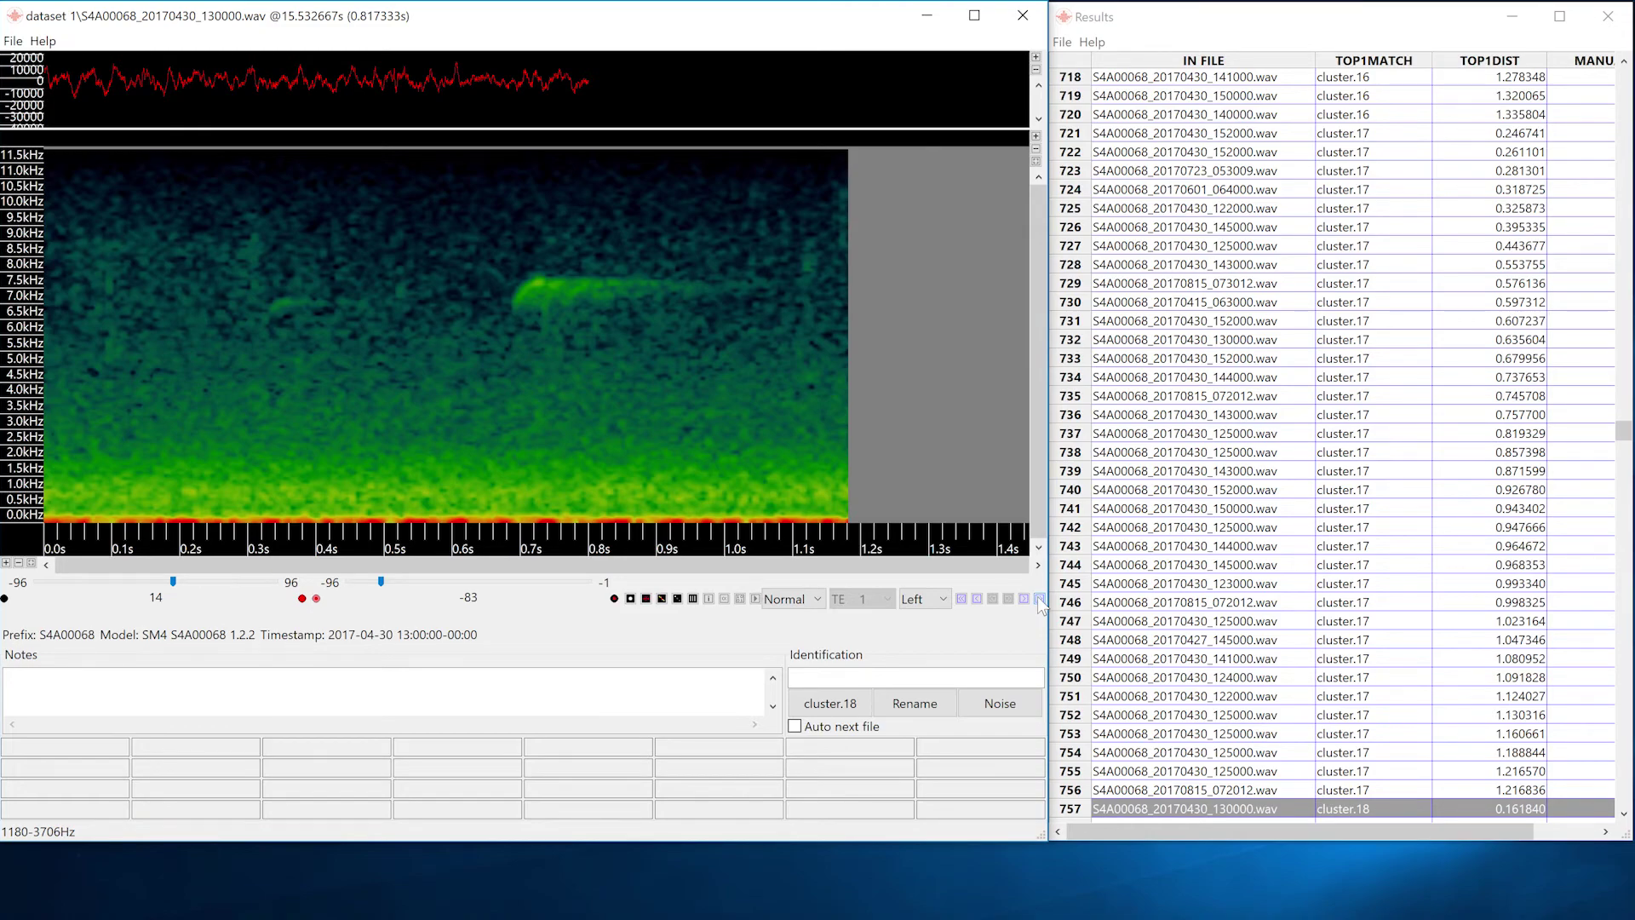
pyautogui.click(1038, 598)
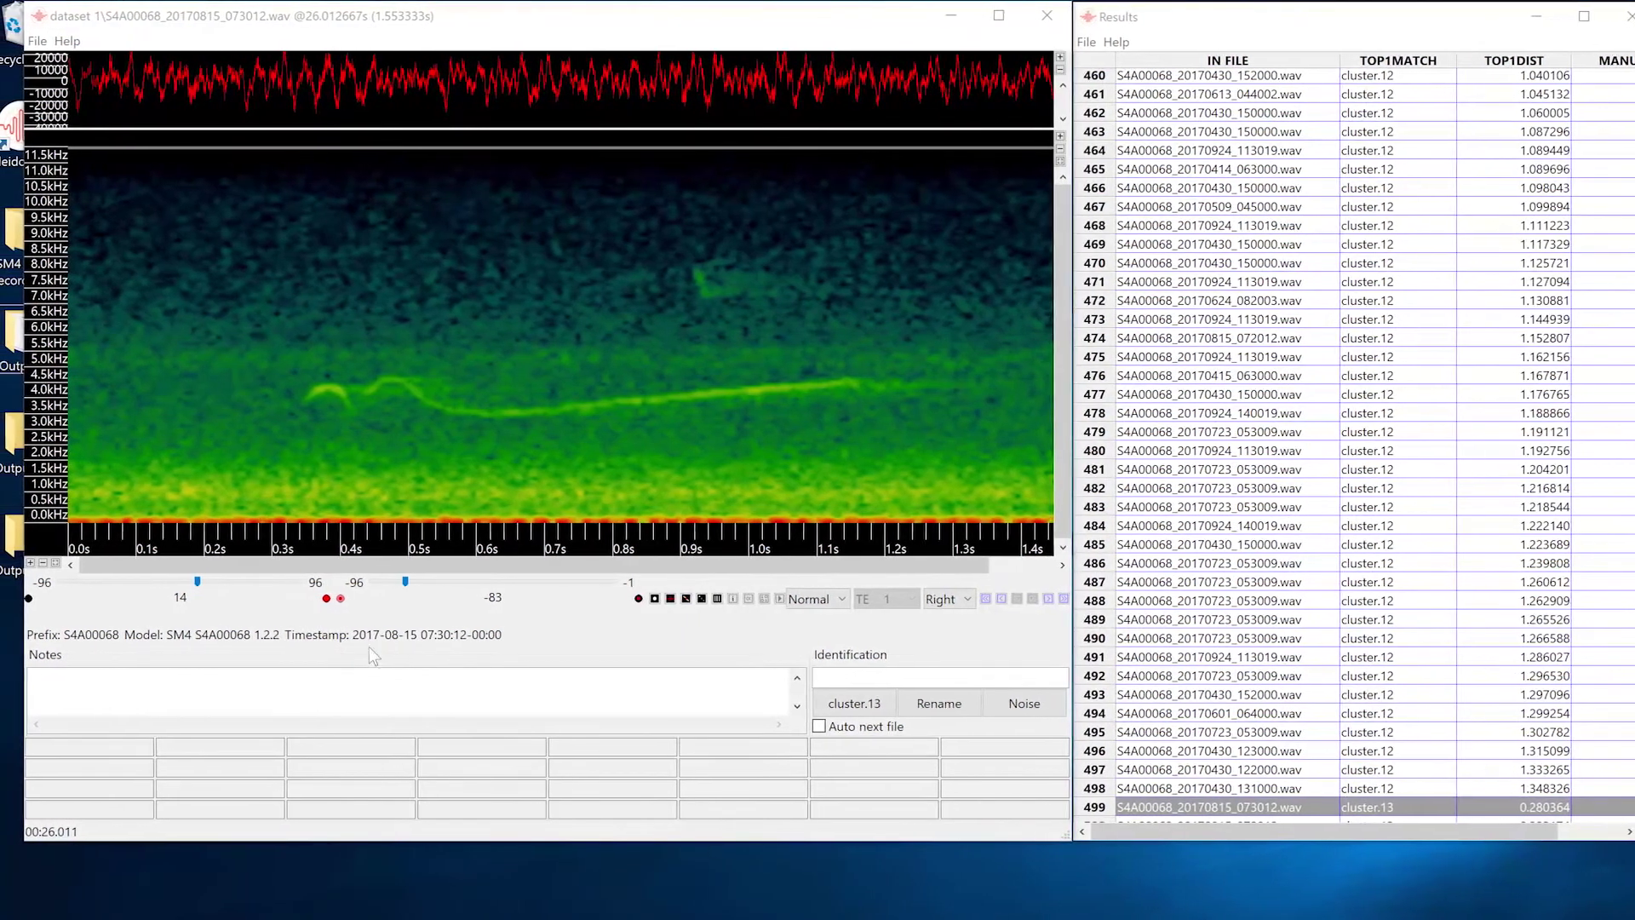
# Open the Desktop Outputs folder to see cluster.csv, cluster.kcs, db-batch.wdb, log, meta and settings.
pyautogui.doubleClick(31, 336)
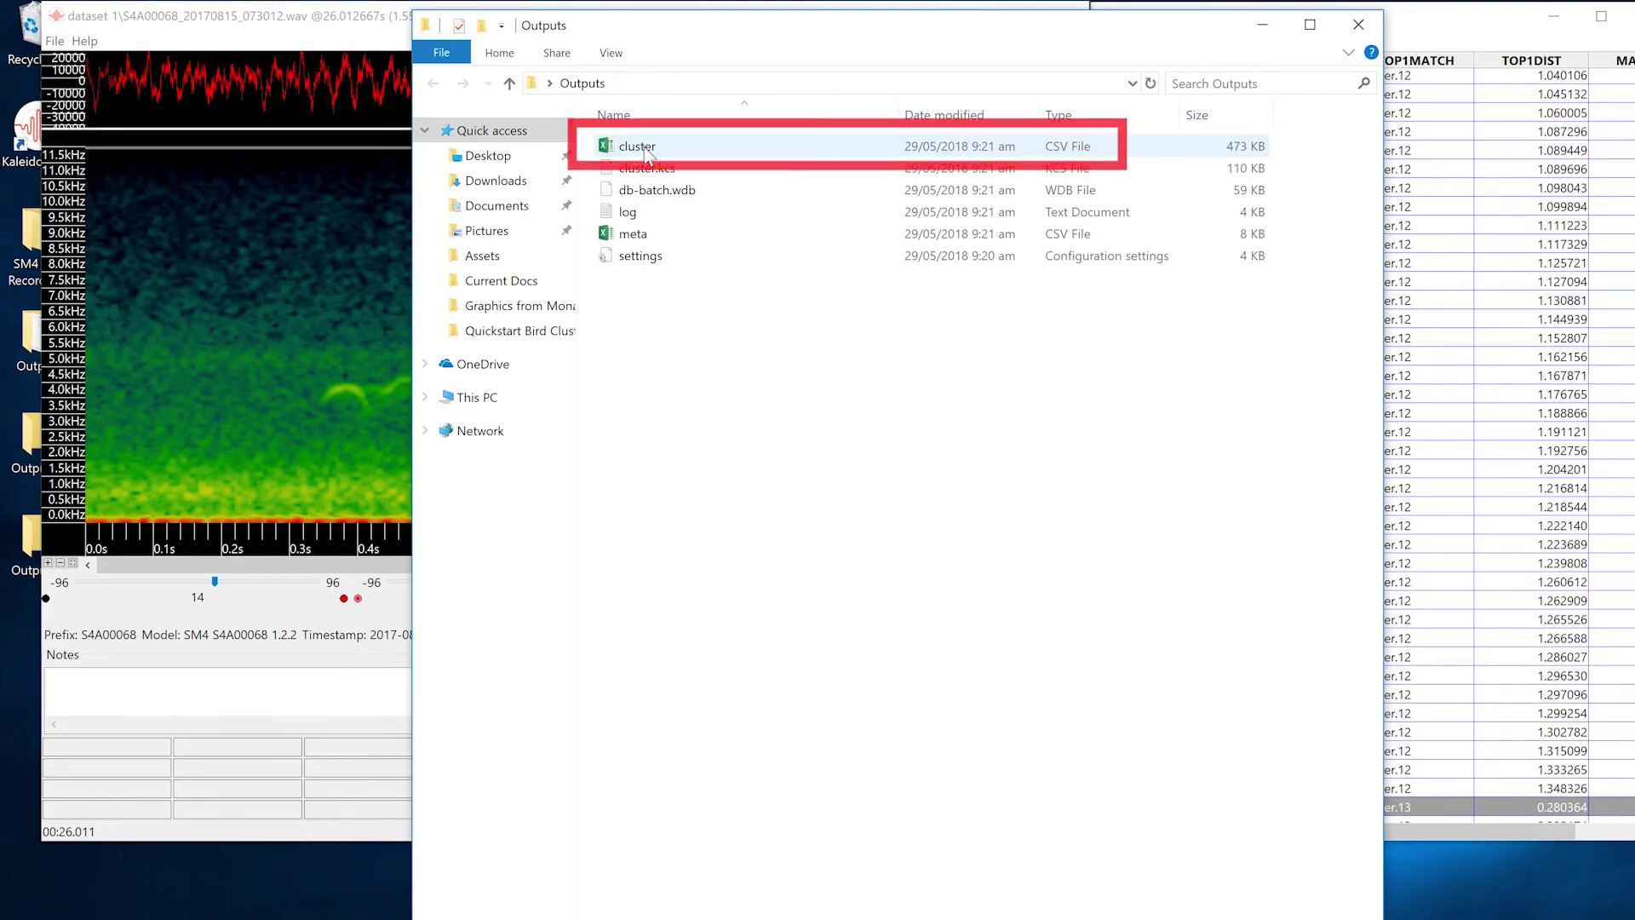
# Open cluster.csv from the Outputs folder in Excel to view the detection and cluster-match columns.
pyautogui.doubleClick(637, 146)
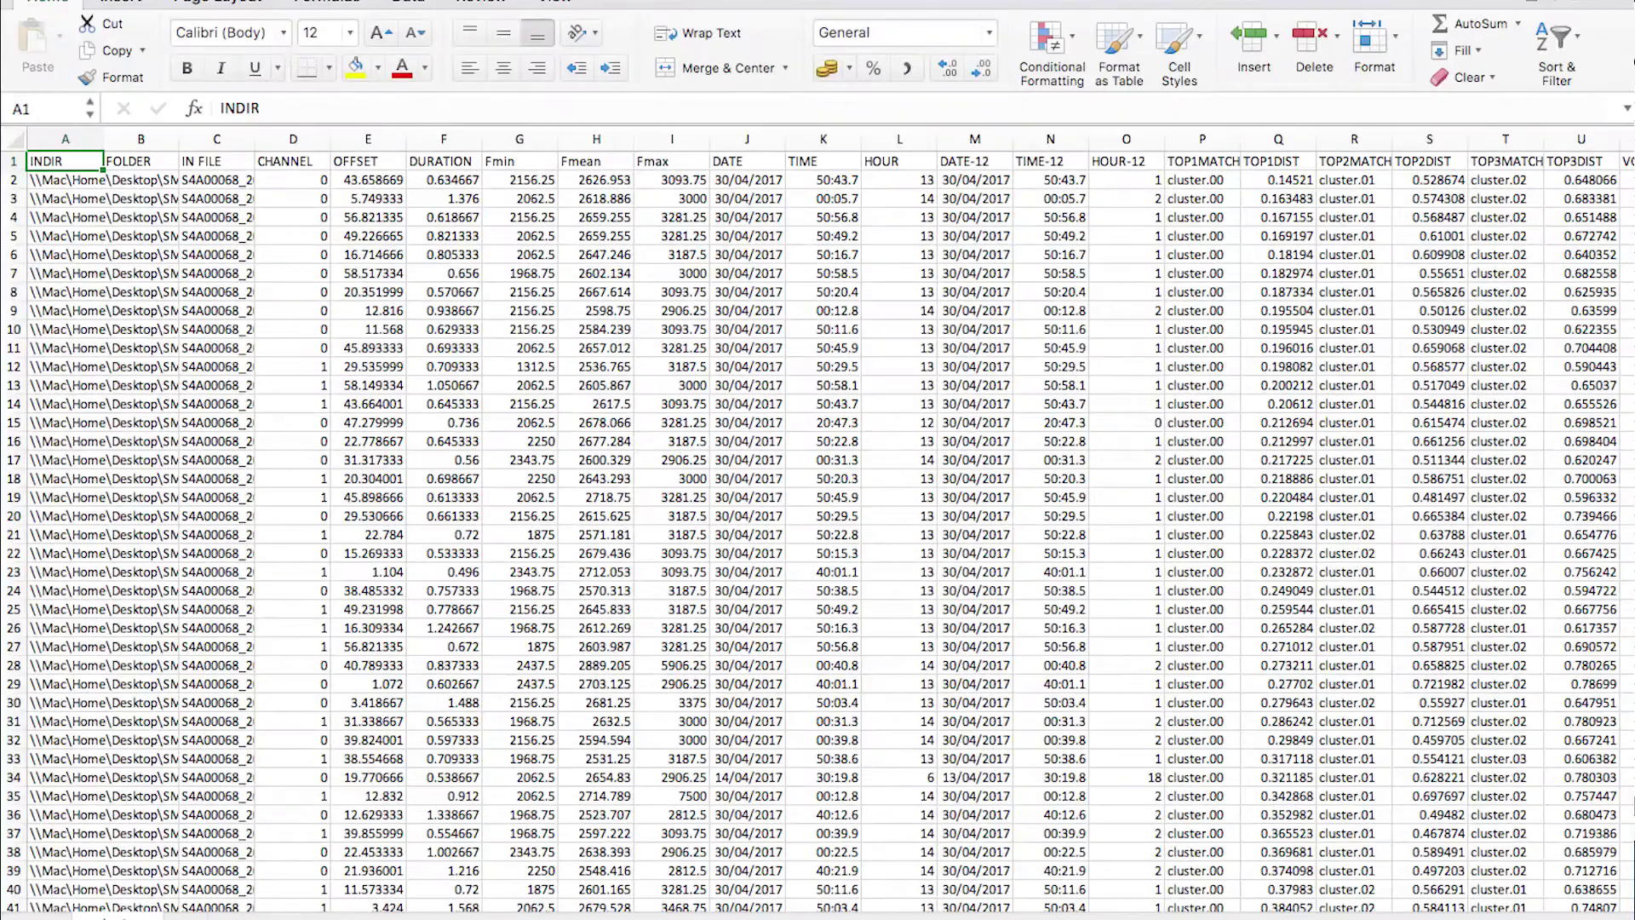